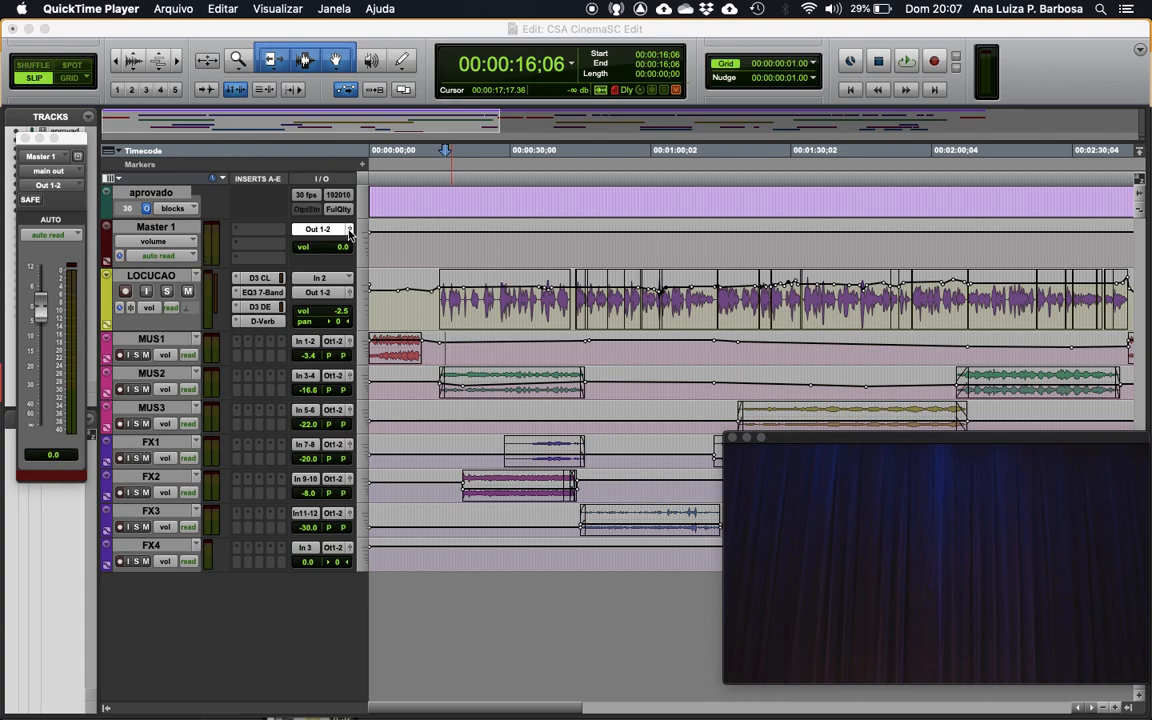
Shift the Master 1 fader window slightly and place the edit cursor at 00:00:14;15 on the LOCUCAO track.
{"action": "left_click_drag", "start_coordinate": [78, 135], "coordinate": [82, 133]}
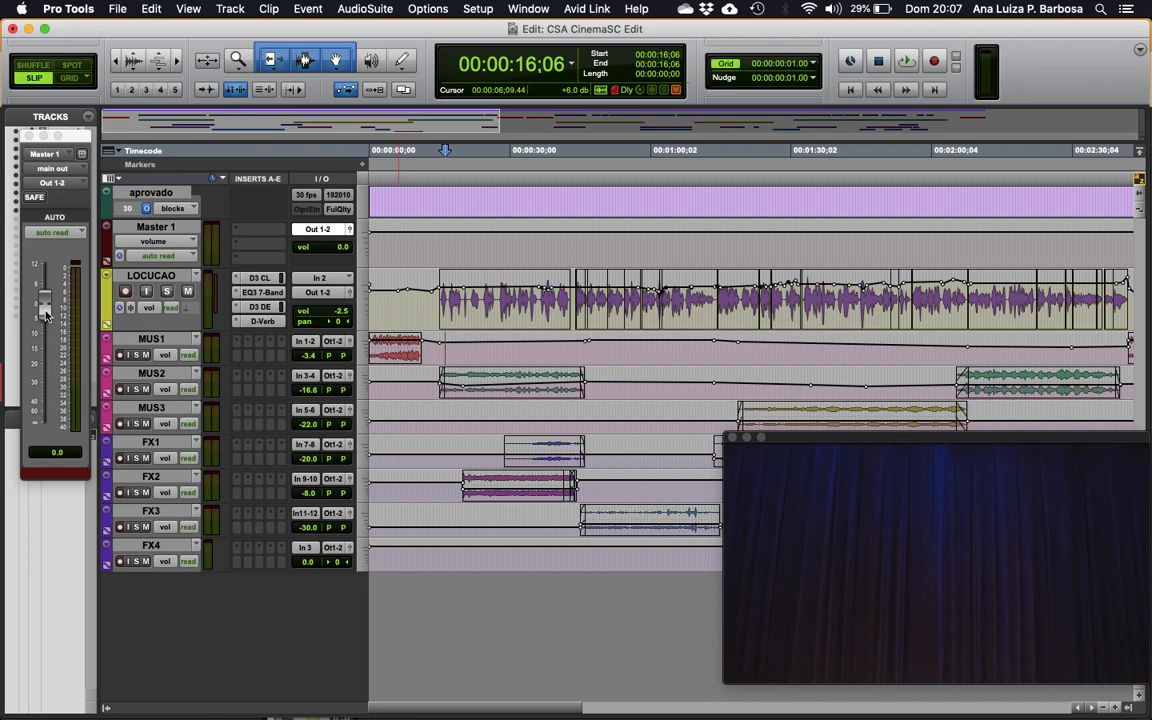
{"action": "left_click", "coordinate": [407, 309]}
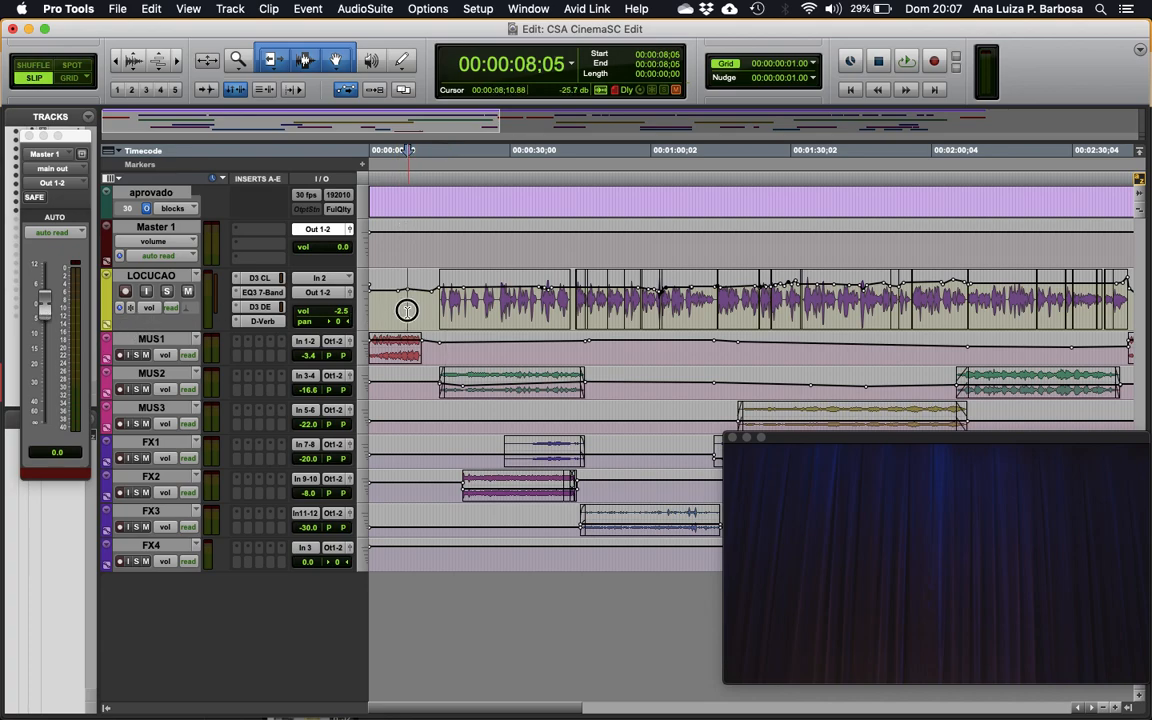
{"action": "left_click", "coordinate": [437, 309]}
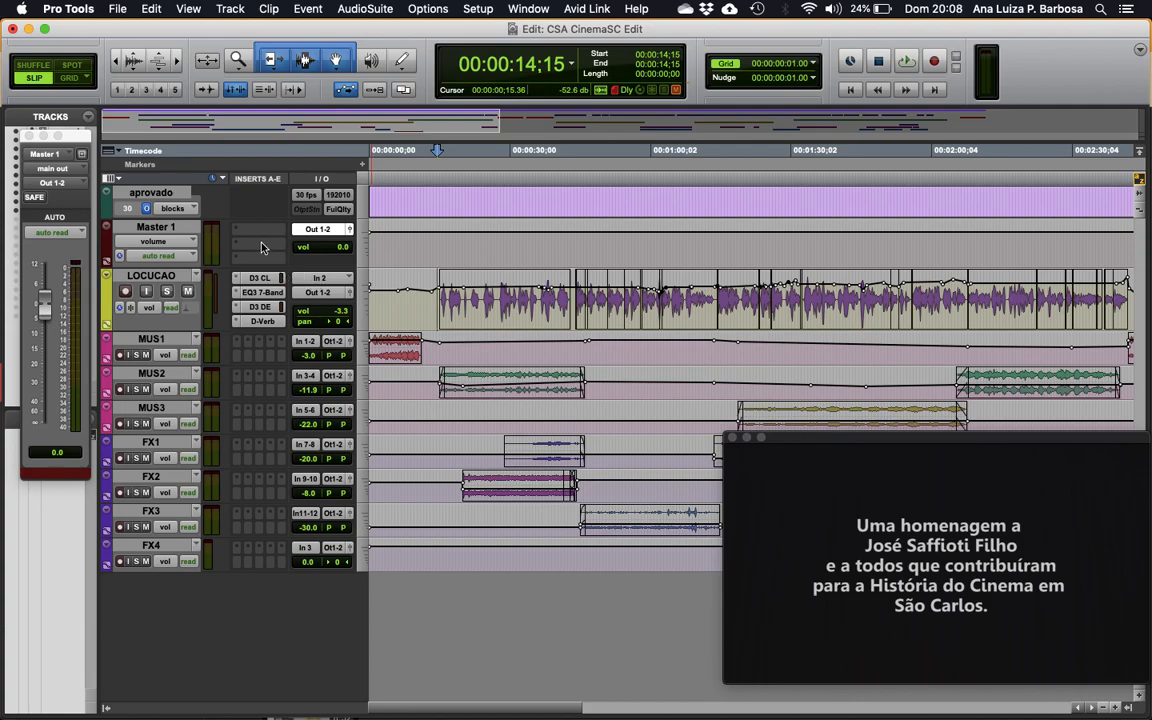
Insert the multichannel Maxim (stereo) dynamics plug-in in the first insert slot of Master 1 and shift its window aside.
{"action": "left_click", "coordinate": [238, 207]}
{"action": "mouse_move", "coordinate": [276, 233]}
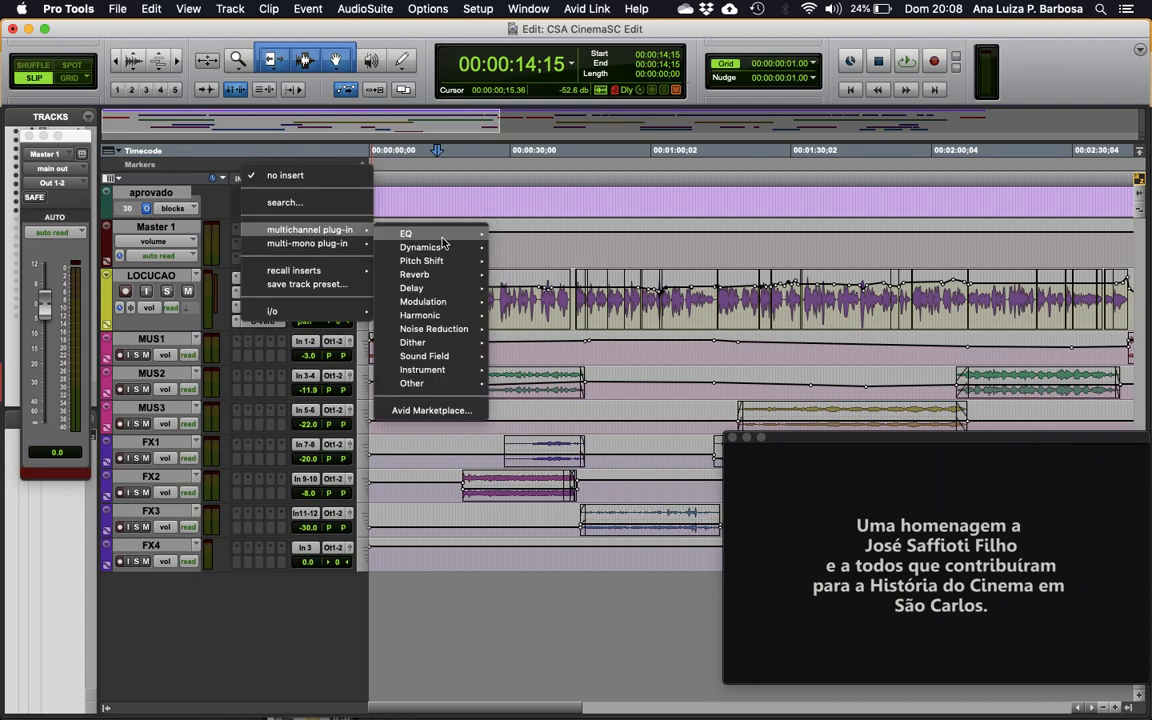
{"action": "mouse_move", "coordinate": [448, 360]}
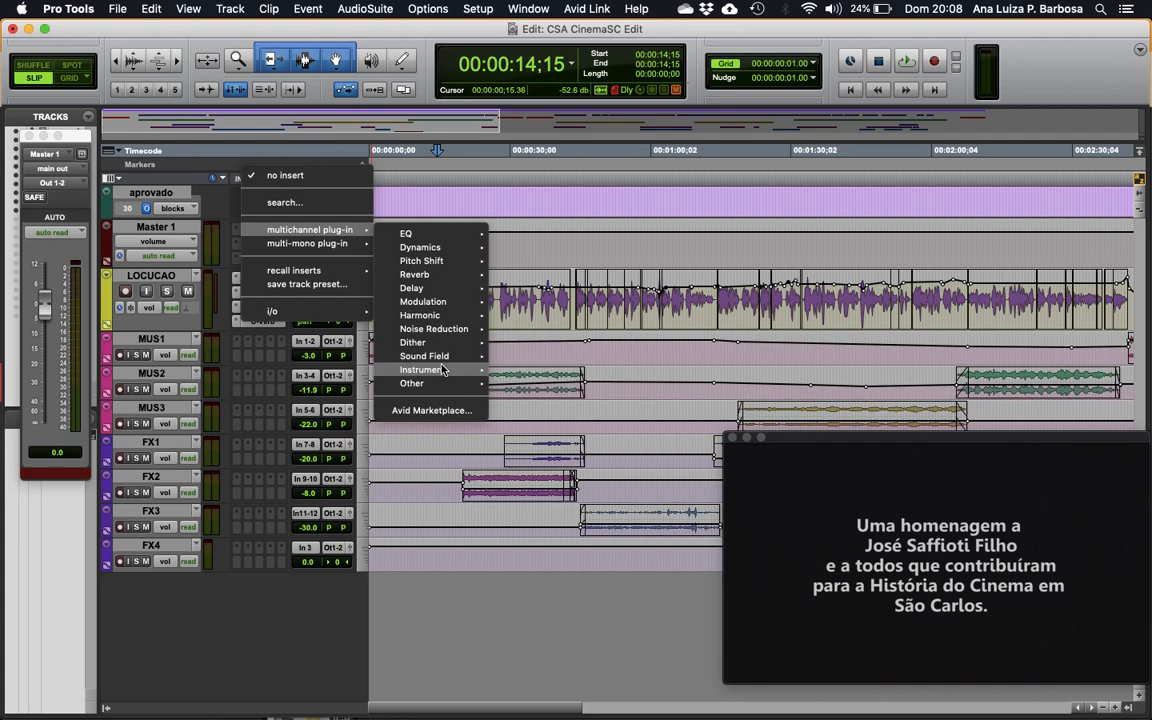
{"action": "mouse_move", "coordinate": [438, 250]}
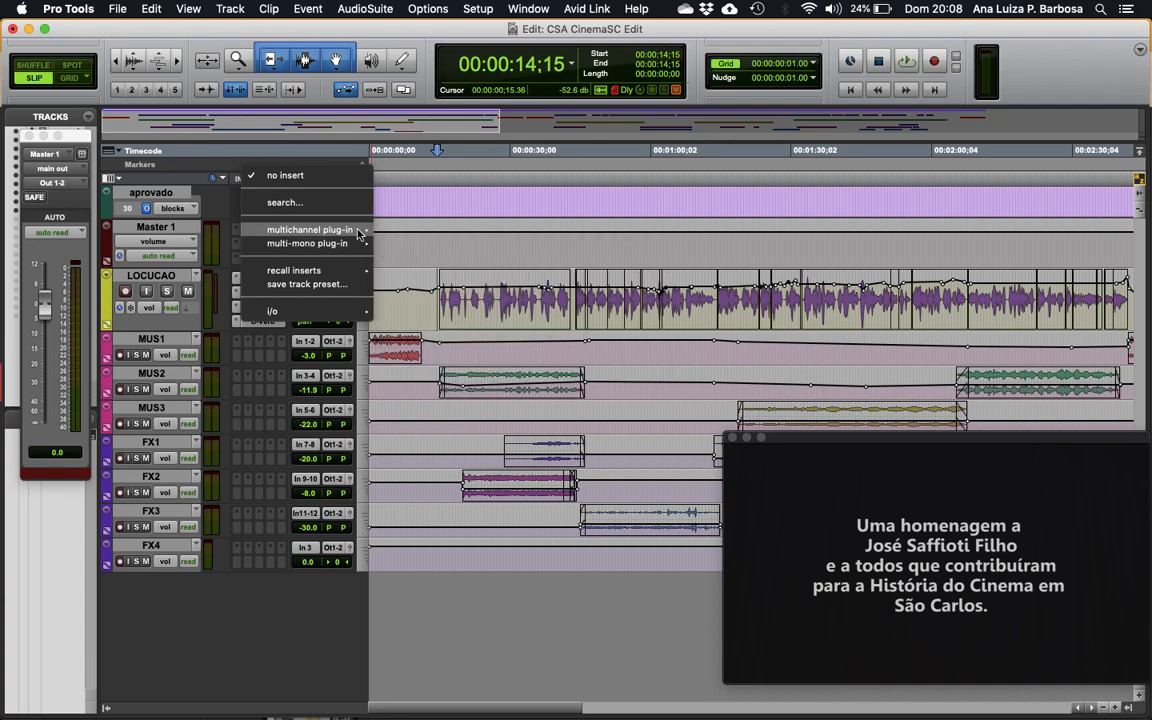
{"action": "mouse_move", "coordinate": [360, 232]}
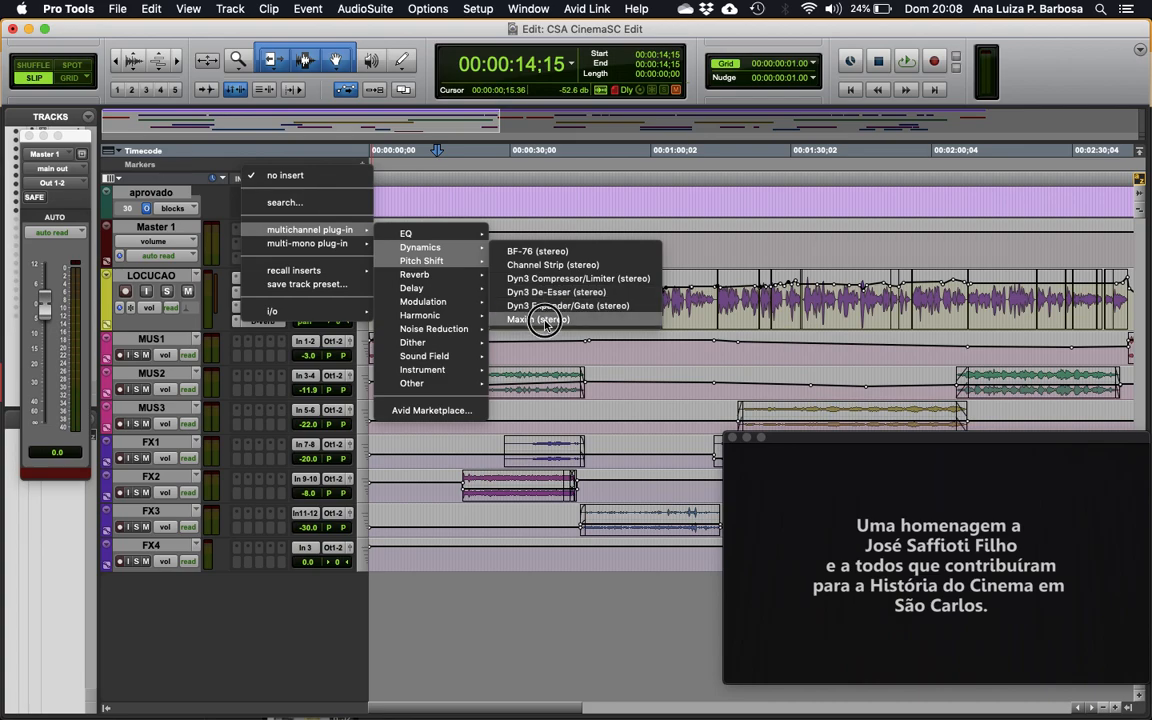
{"action": "left_click", "coordinate": [543, 320]}
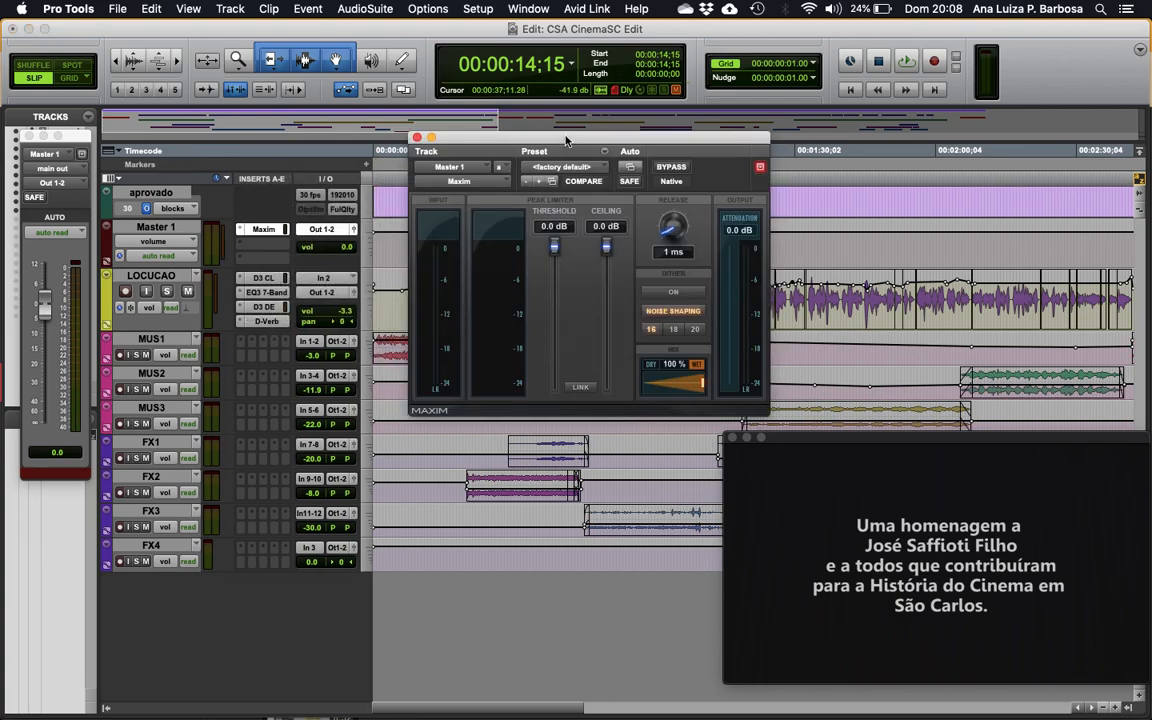
{"action": "left_click_drag", "start_coordinate": [566, 140], "coordinate": [592, 140]}
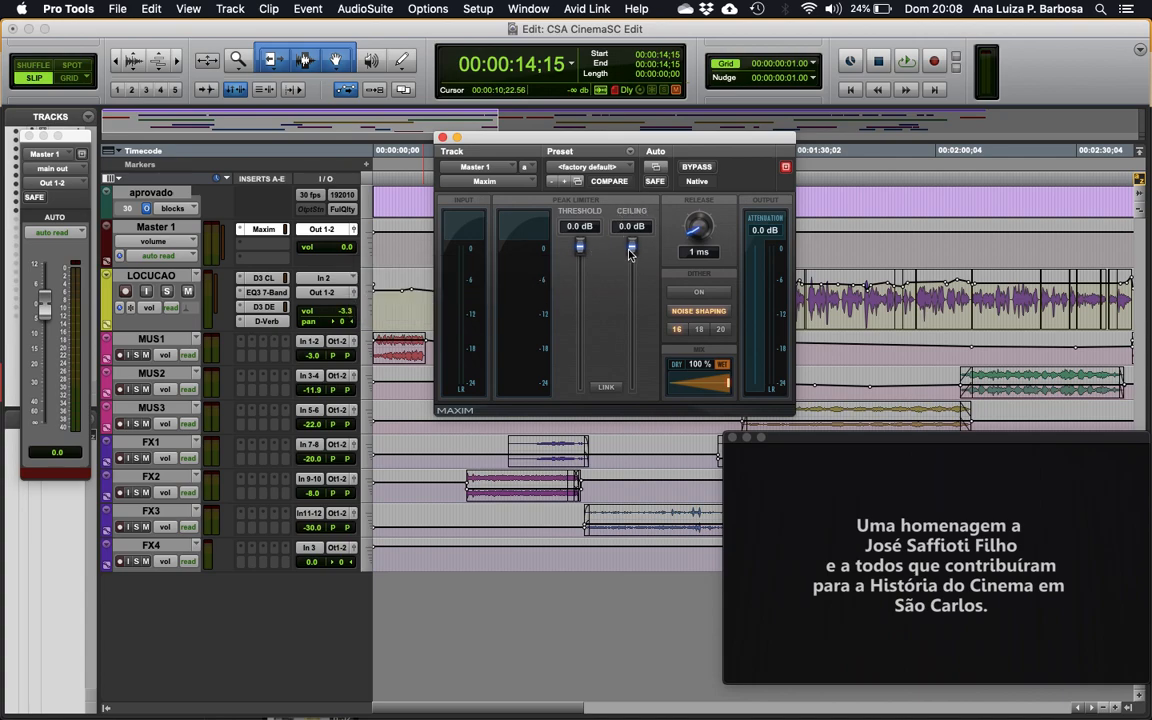
Set the Maxim ceiling to -0.7 dB and threshold to -0.3 dB, and play the mix from 00:00:12;03.
{"action": "left_click_drag", "start_coordinate": [630, 252], "coordinate": [580, 251]}
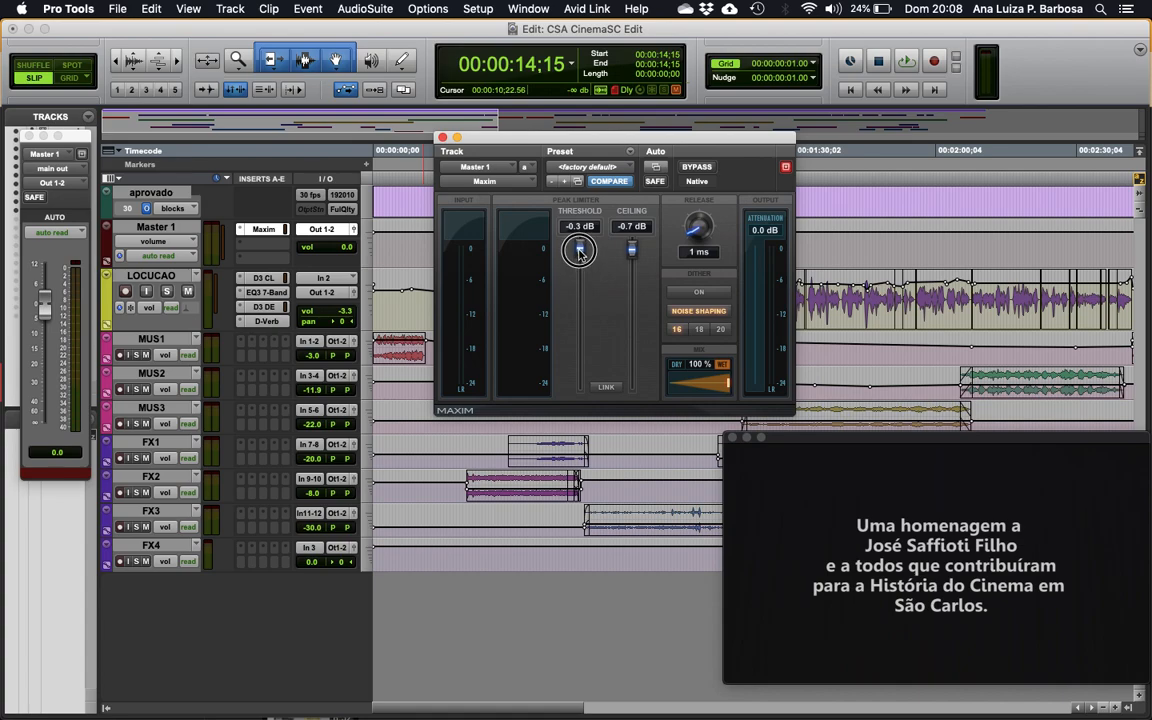
{"action": "left_click", "coordinate": [385, 250]}
{"action": "key", "text": "space"}
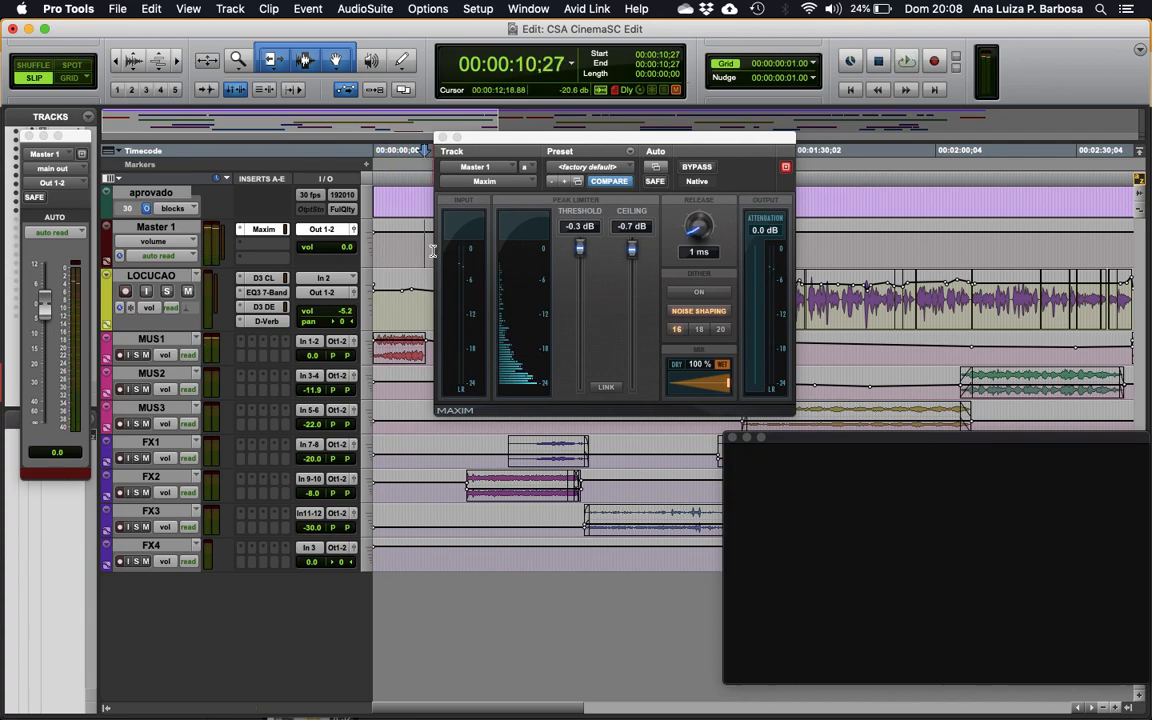
{"action": "key", "text": "space"}
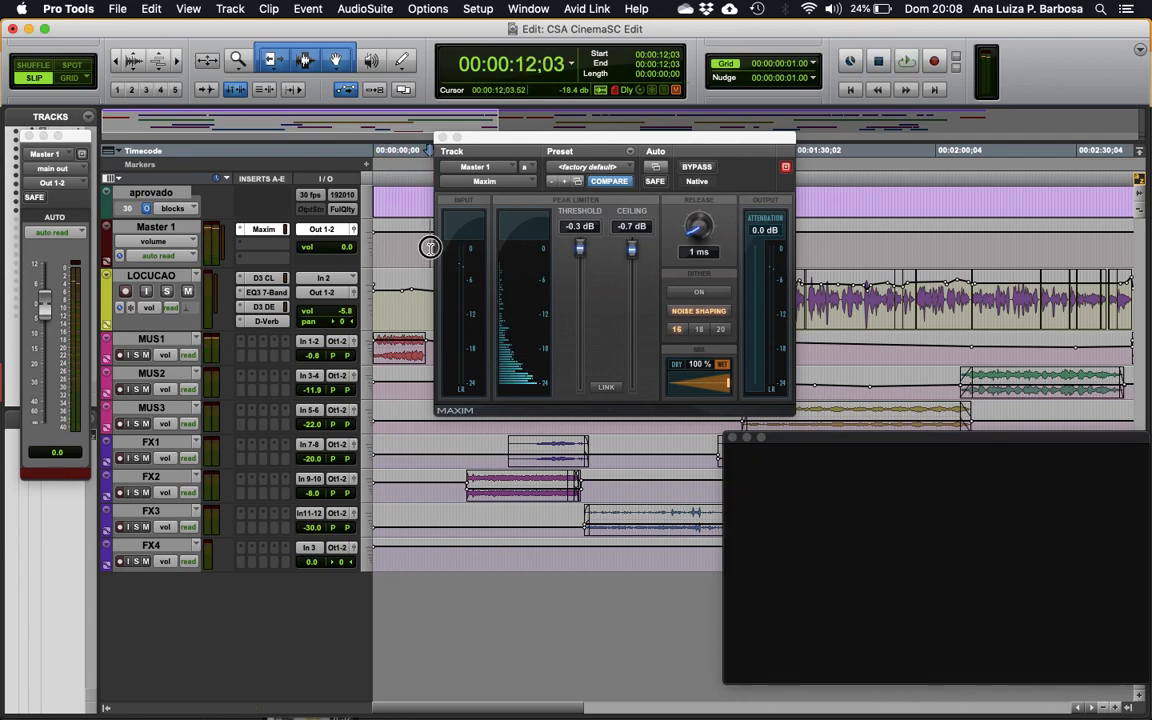
{"action": "key", "text": "space"}
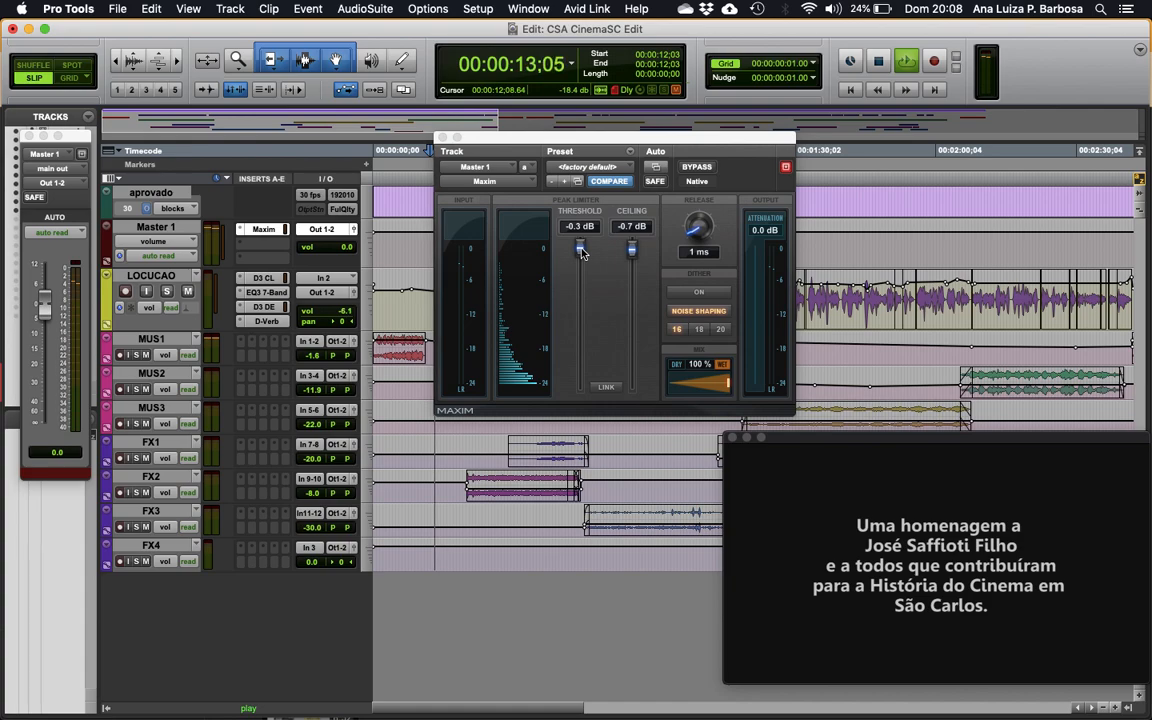
Try a Maxim threshold of -16.1 dB during playback, settle on -2.9 dB, and close the plug-in.
{"action": "left_click_drag", "start_coordinate": [599, 141], "coordinate": [648, 85]}
{"action": "left_click_drag", "start_coordinate": [628, 193], "coordinate": [628, 284]}
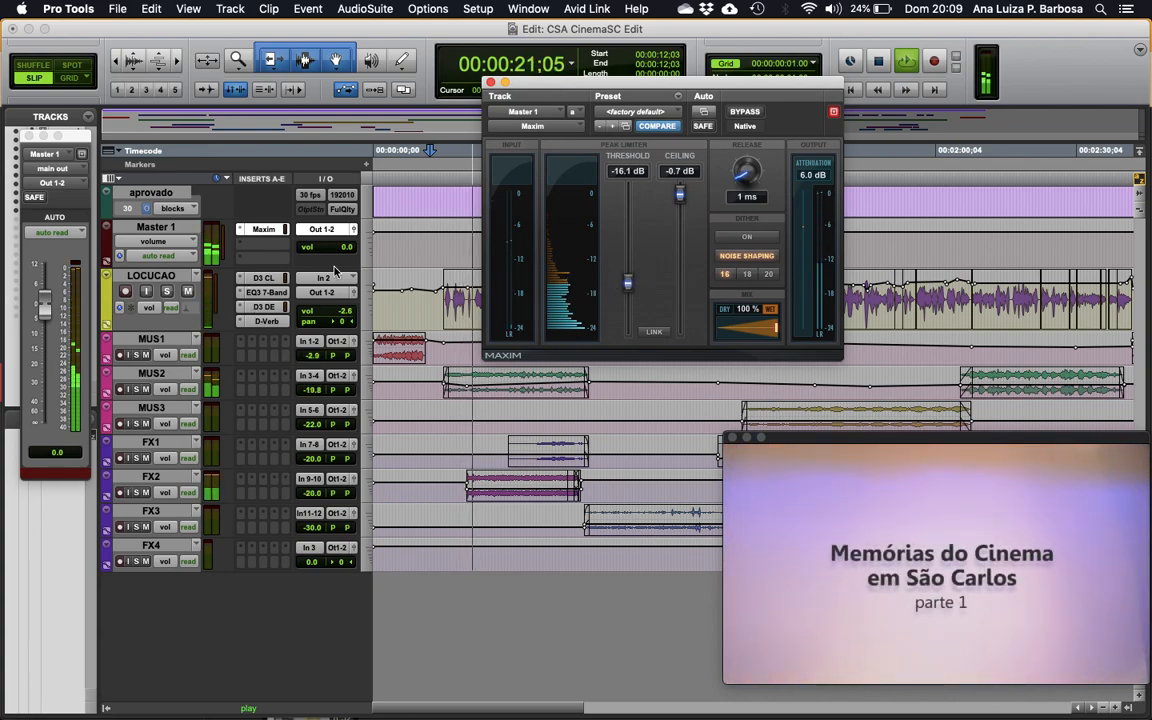
{"action": "left_click_drag", "start_coordinate": [628, 283], "coordinate": [633, 207]}
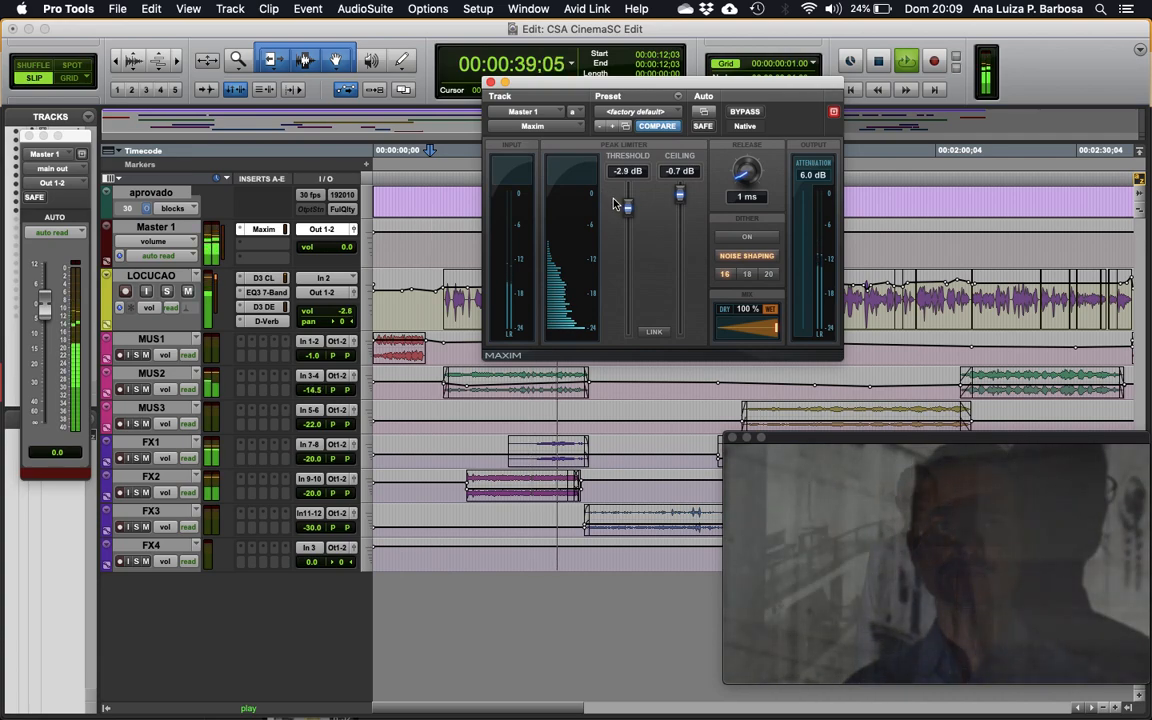
{"action": "key", "text": "space"}
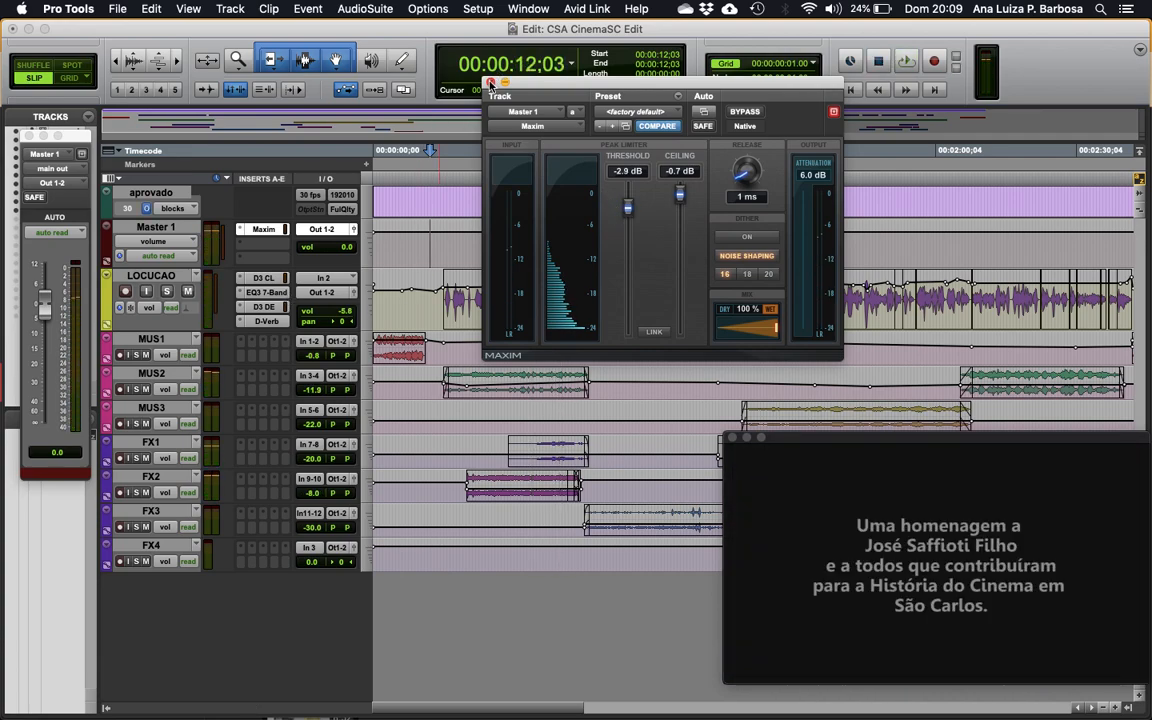
{"action": "left_click", "coordinate": [490, 83]}
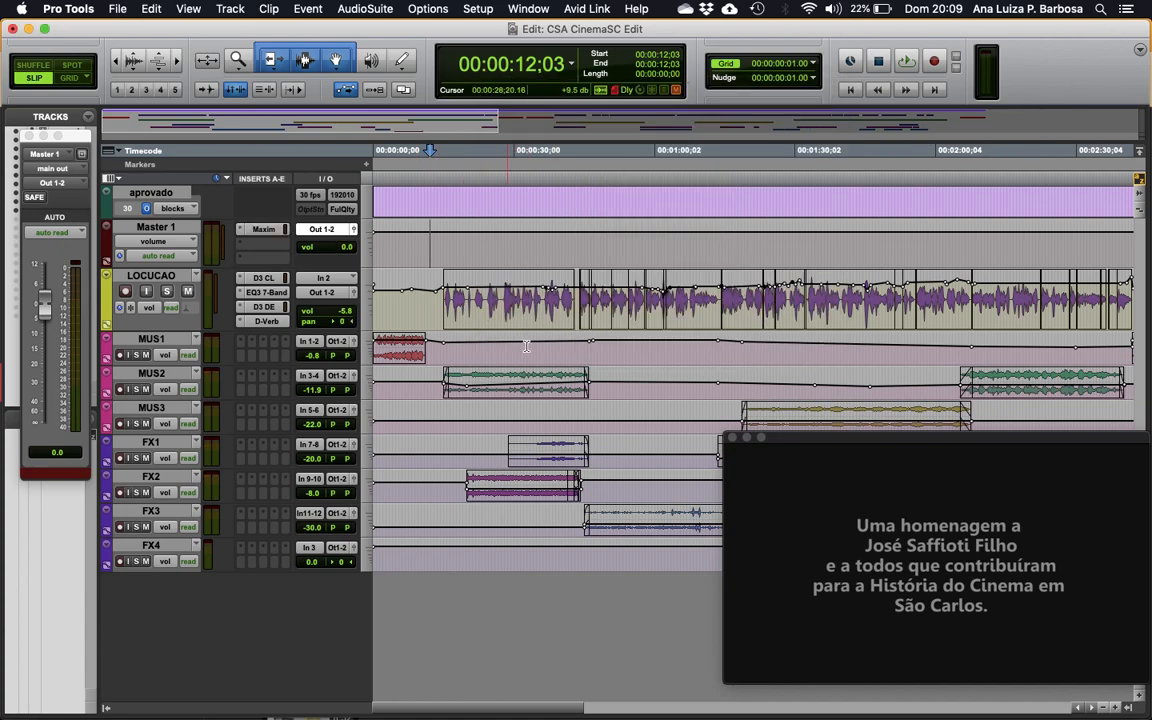
Insert the multichannel Youlean Loudness Meter 2 (stereo) in Master 1's second insert slot and reposition its window beside the track controls.
{"action": "left_click", "coordinate": [273, 252]}
{"action": "mouse_move", "coordinate": [273, 252]}
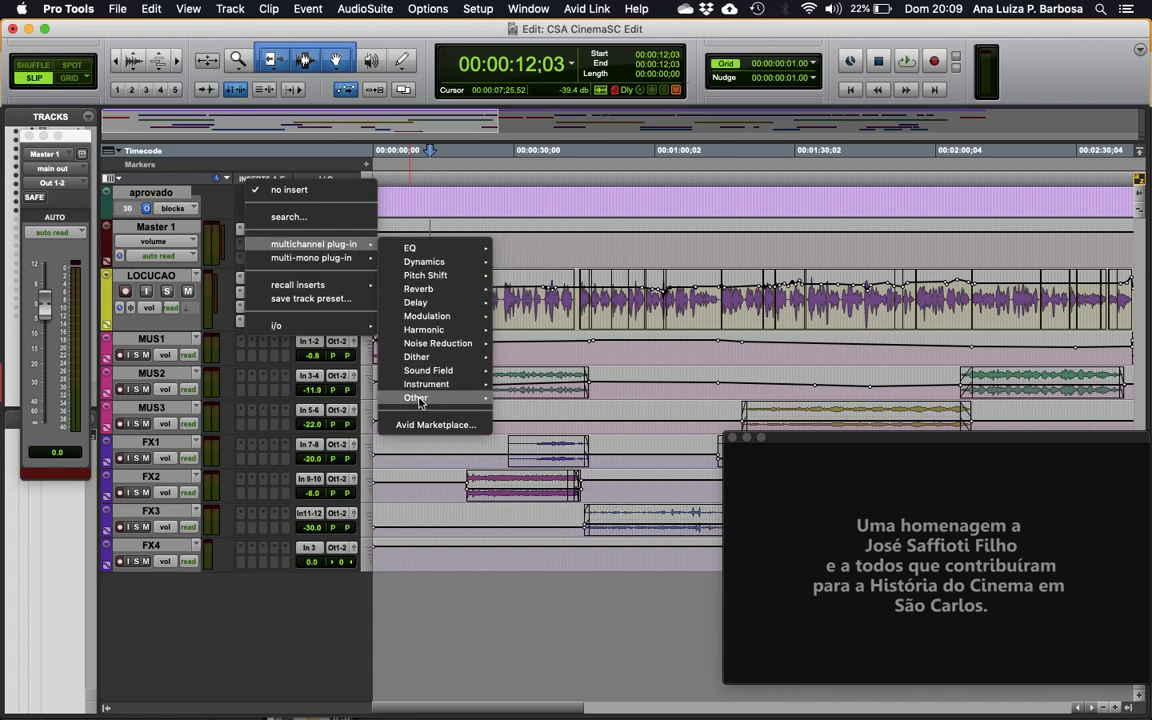
{"action": "mouse_move", "coordinate": [428, 403]}
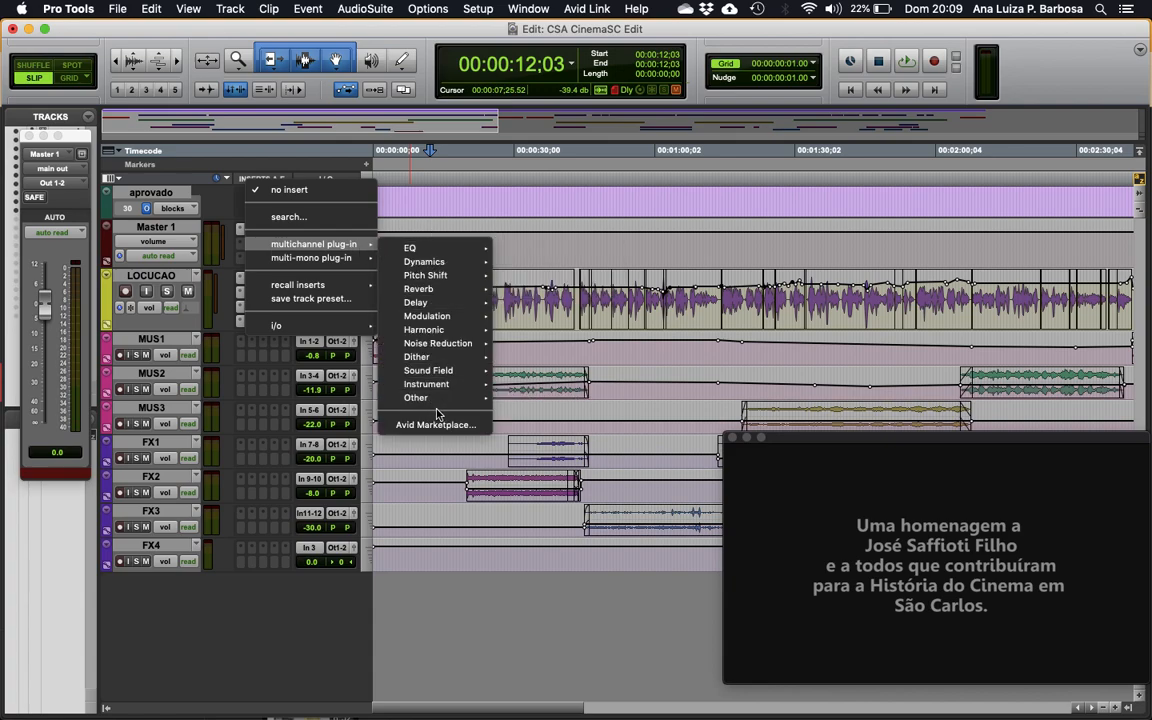
{"action": "mouse_move", "coordinate": [466, 355]}
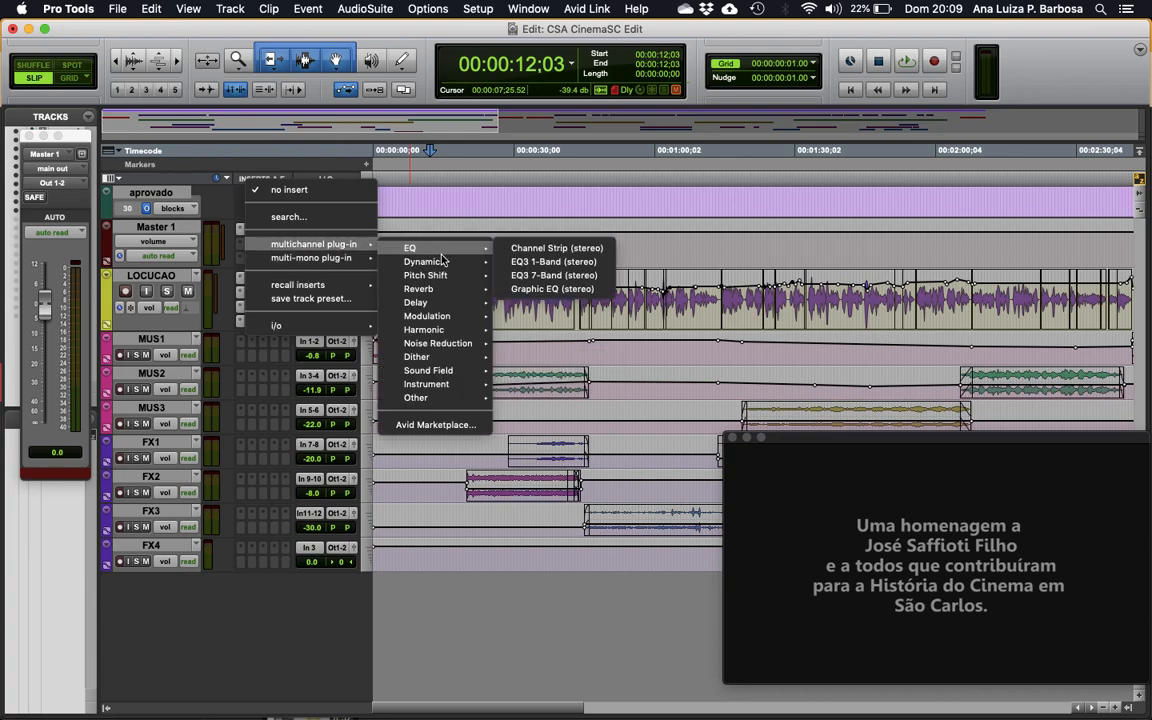
{"action": "mouse_move", "coordinate": [443, 261]}
{"action": "mouse_move", "coordinate": [453, 376]}
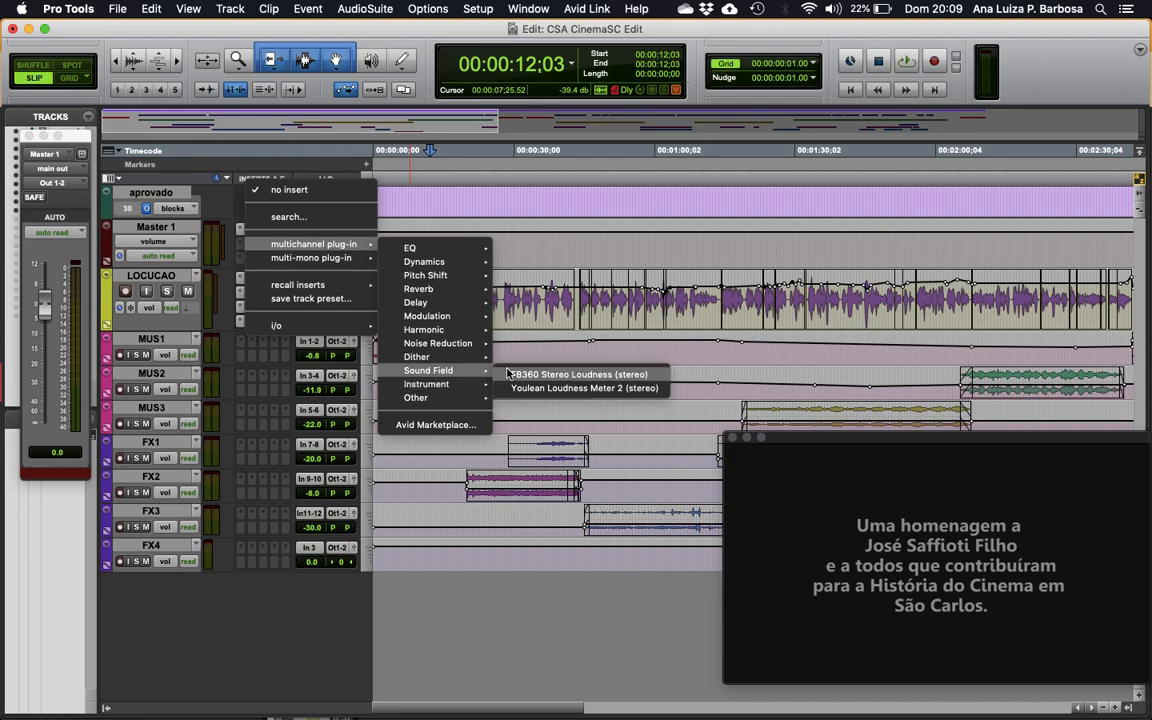
{"action": "left_click", "coordinate": [573, 393]}
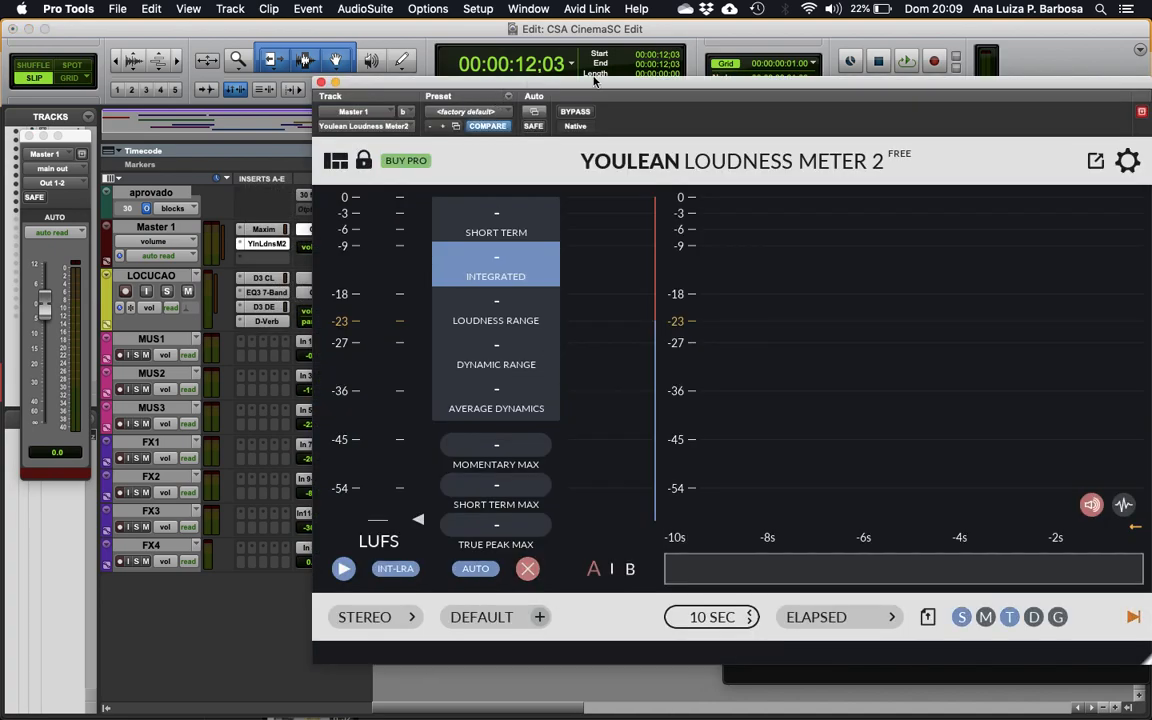
{"action": "left_click_drag", "start_coordinate": [613, 85], "coordinate": [720, 50]}
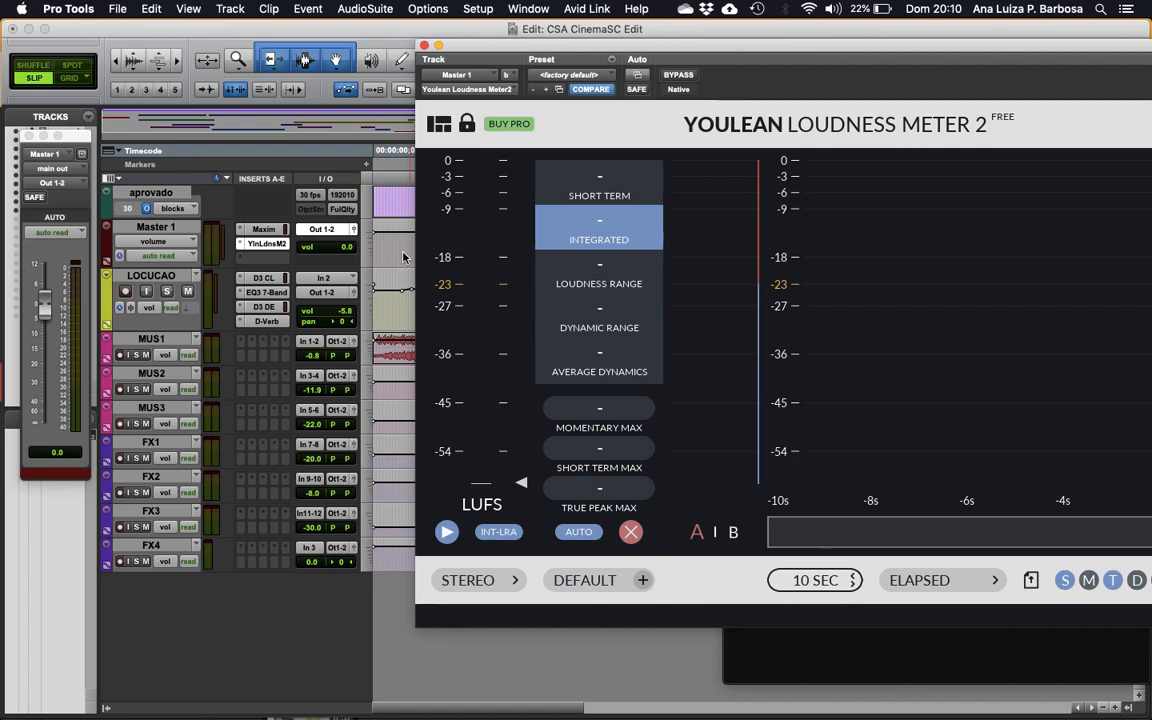
{"action": "left_click_drag", "start_coordinate": [585, 47], "coordinate": [697, 74]}
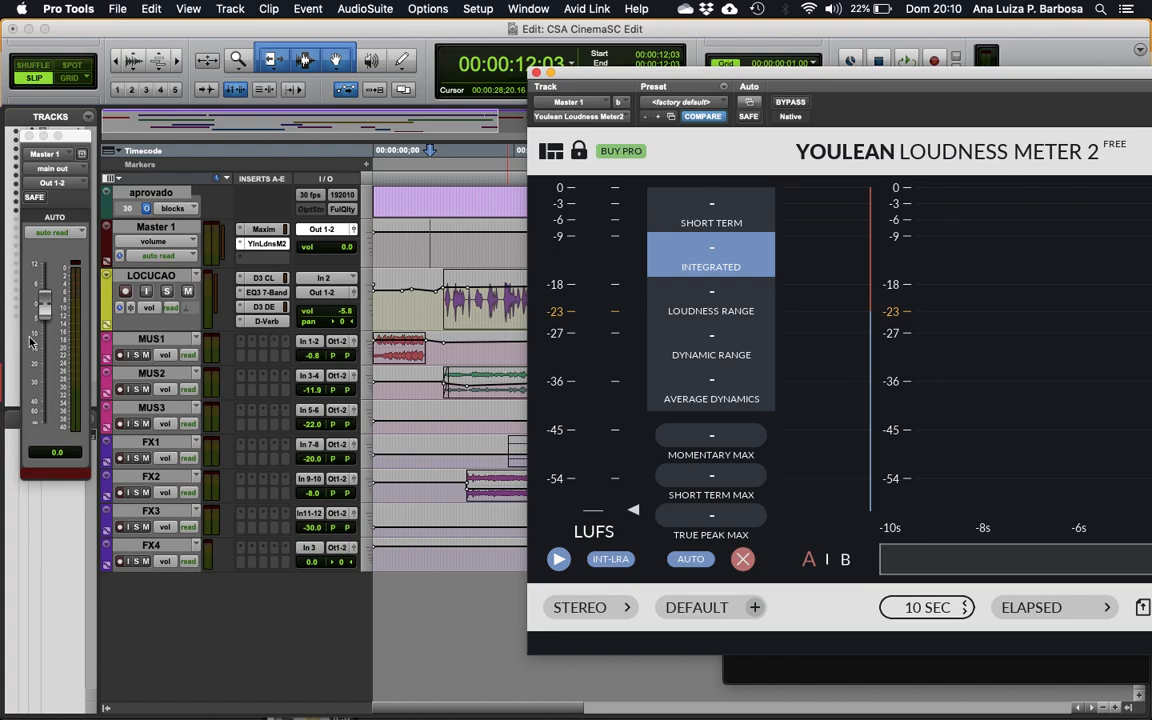
{"action": "left_click_drag", "start_coordinate": [928, 75], "coordinate": [854, 59]}
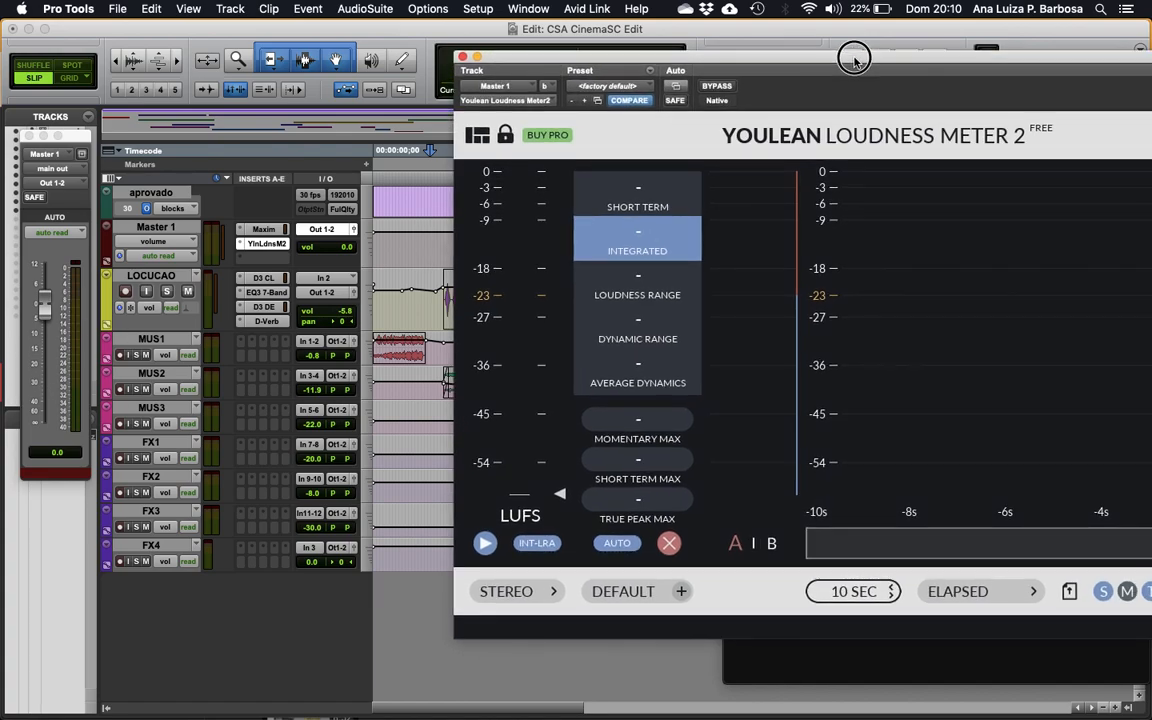
{"action": "left_click_drag", "start_coordinate": [854, 59], "coordinate": [850, 42]}
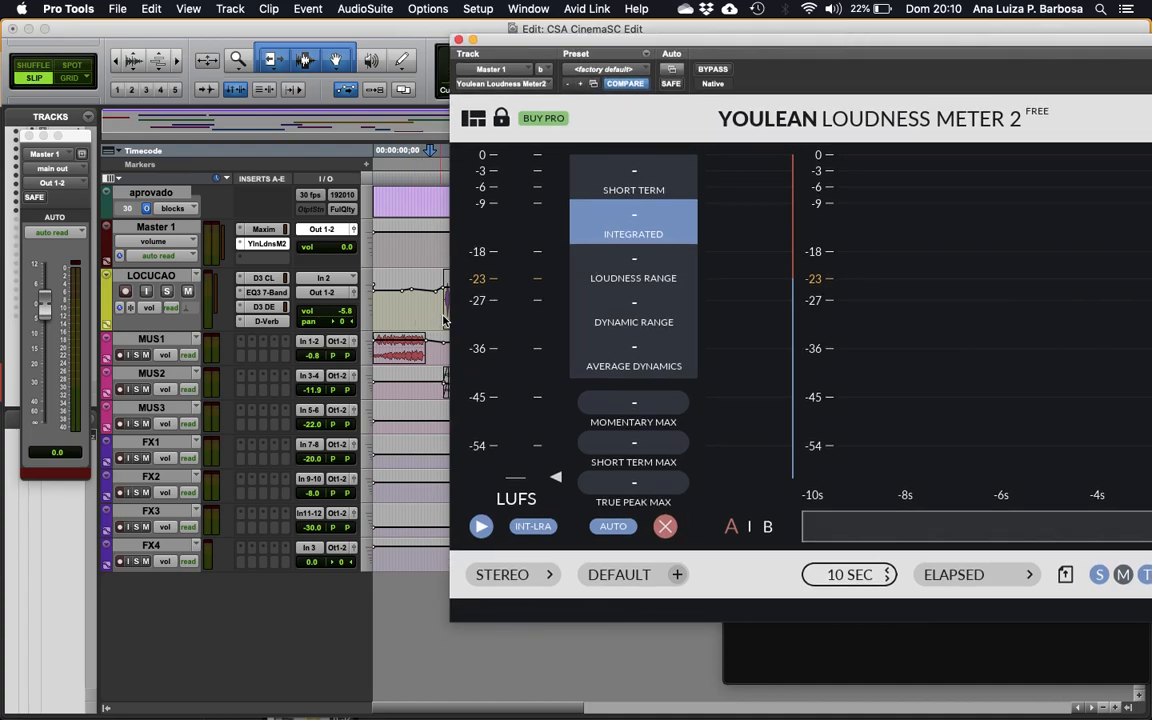
Play the mix to measure its integrated loudness, and review the Maxim limiter settings on Master 1.
{"action": "key", "text": "space"}
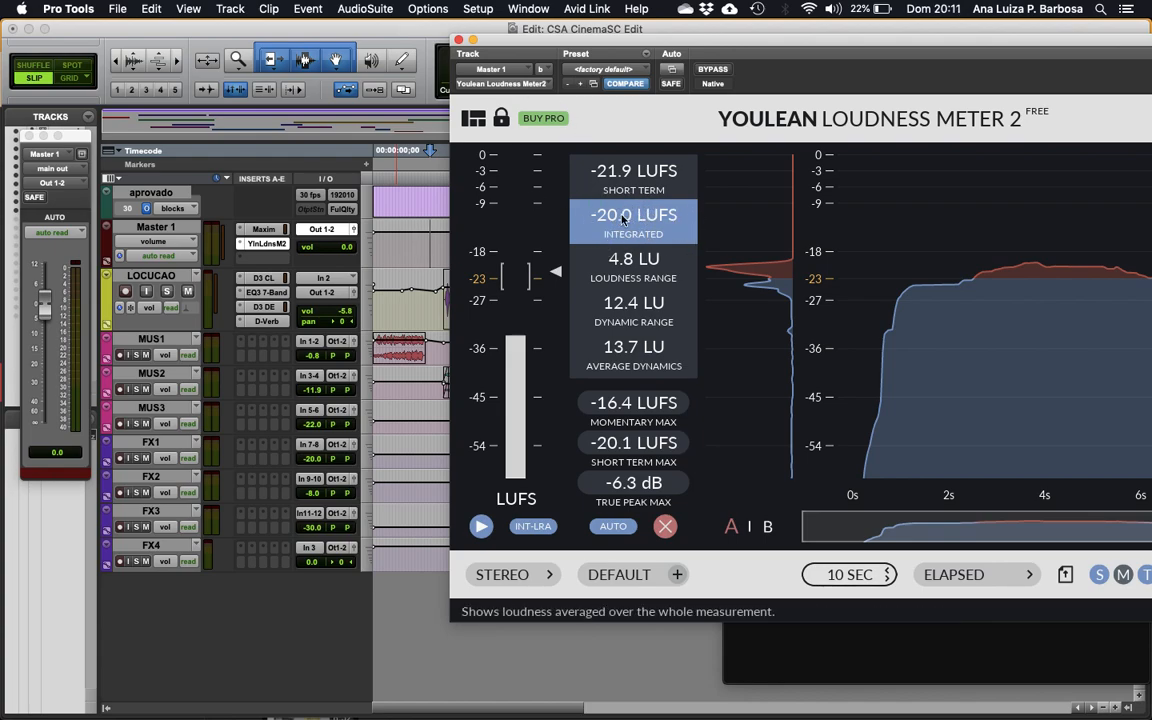
{"action": "left_click", "coordinate": [459, 41]}
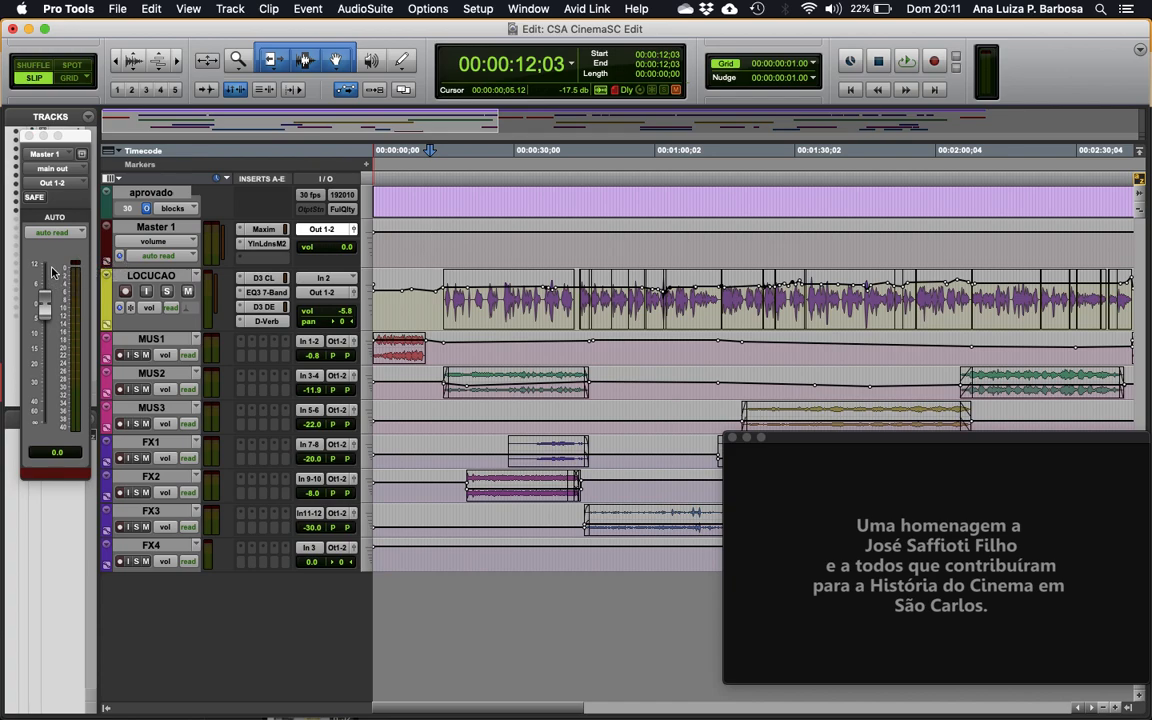
{"action": "left_click", "coordinate": [262, 229]}
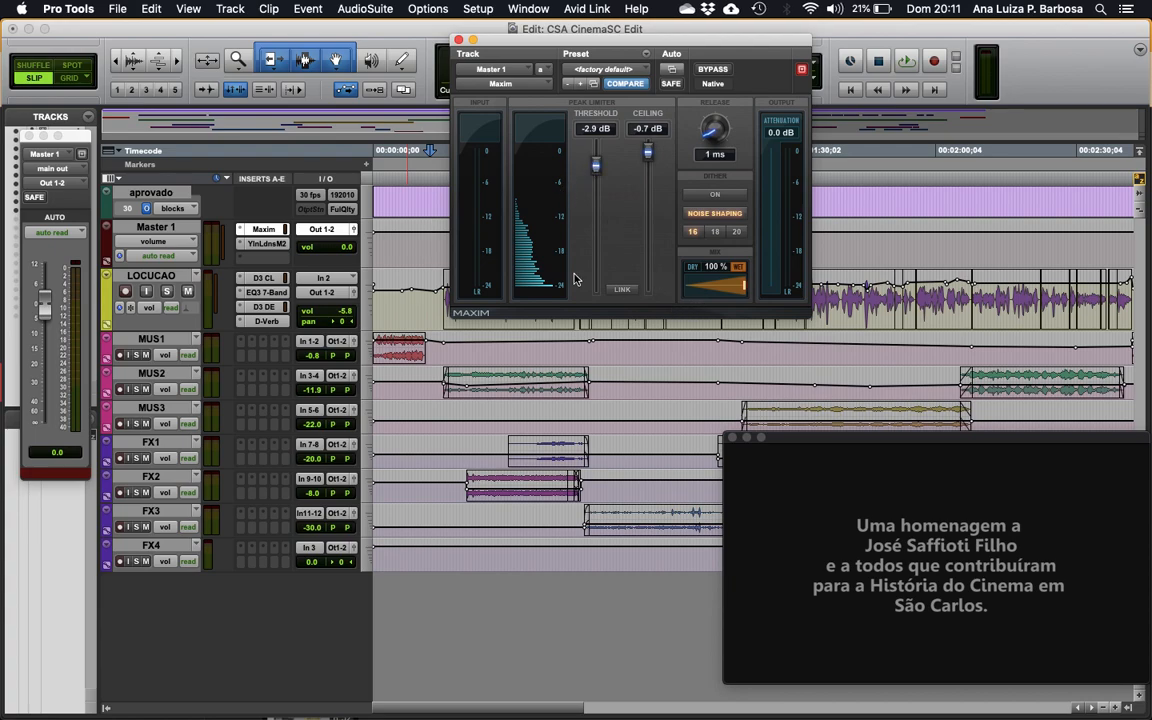
{"action": "left_click", "coordinate": [458, 41]}
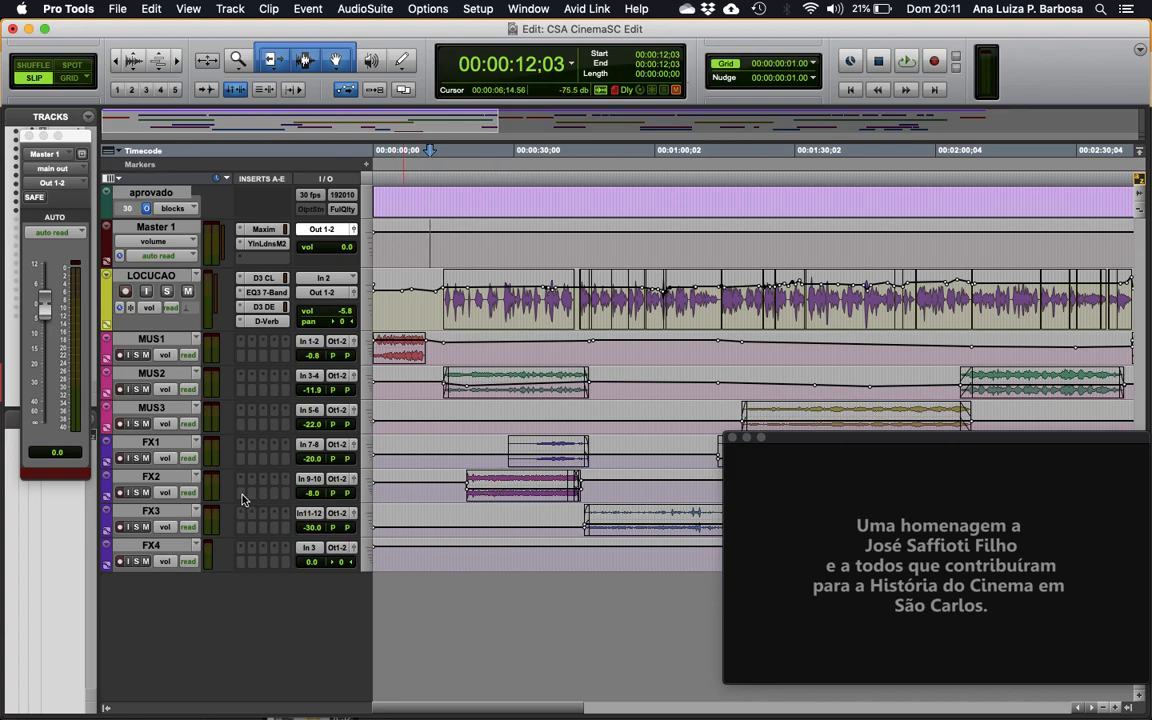
Solo the FX2 track and play it from 00:00:40;28, across the end of its clip.
{"action": "left_click", "coordinate": [135, 493]}
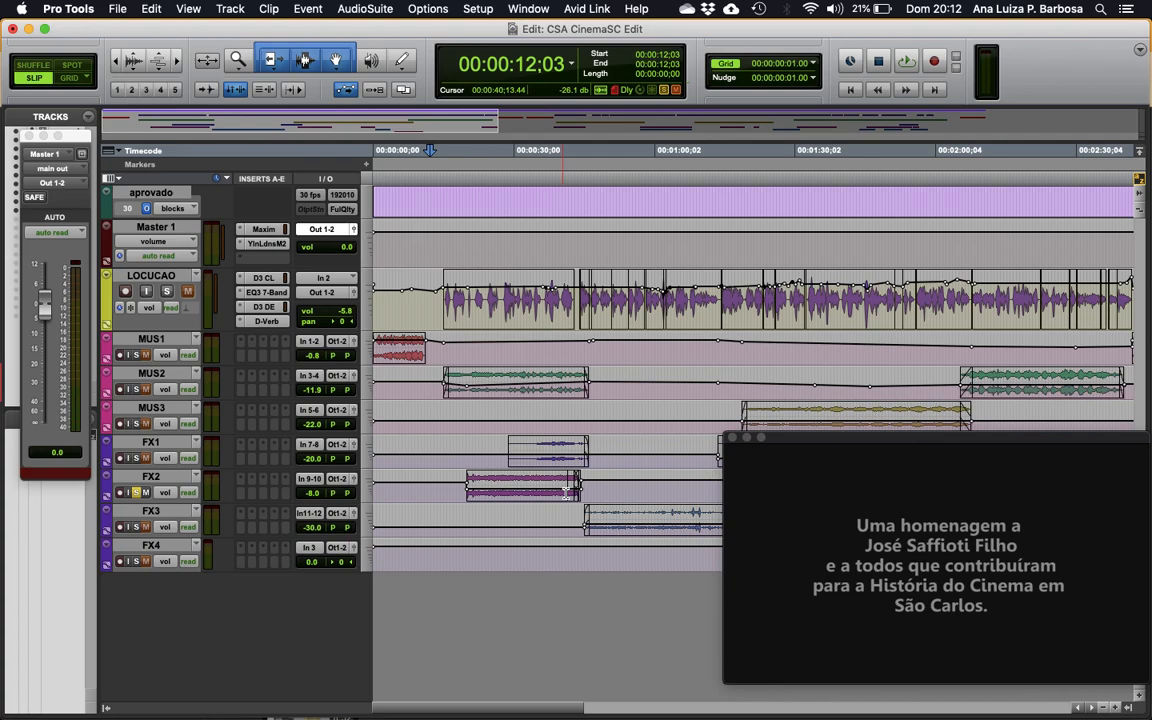
{"action": "left_click", "coordinate": [565, 493]}
{"action": "key", "text": "space"}
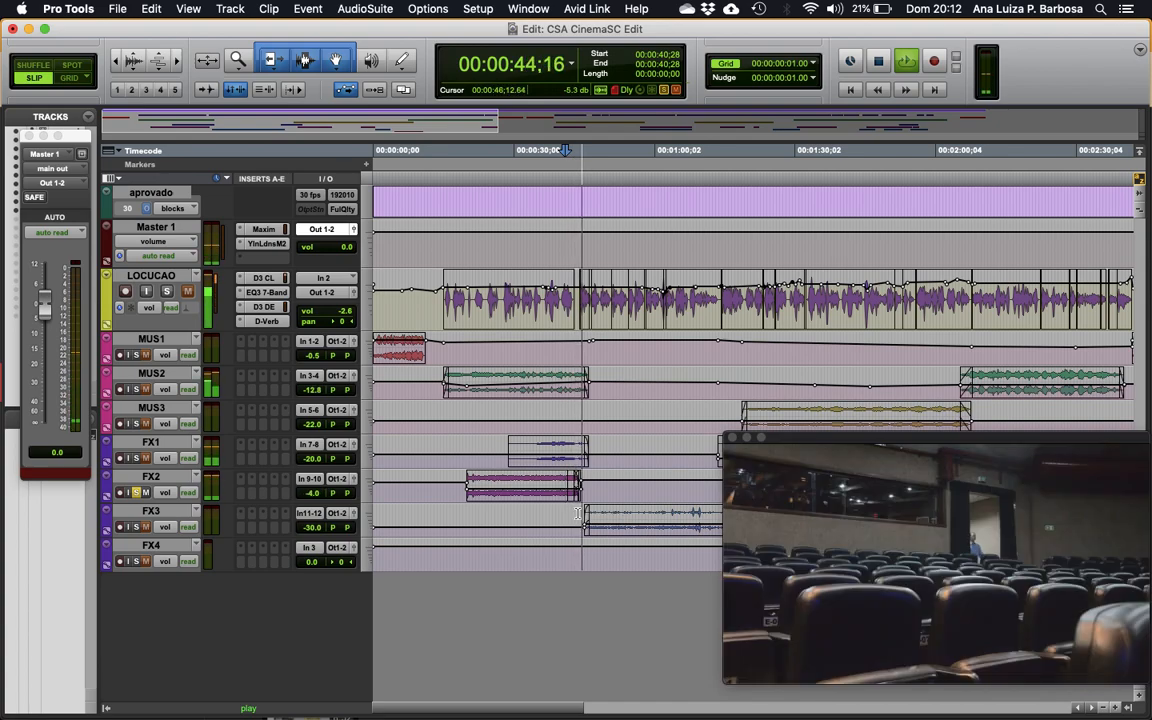
{"action": "key", "text": "space"}
Check the effects tracks' levels at 00:00:38;17 on FX2, 00:00:39;28 on FX1 and 00:00:53;17 on FX3.
{"action": "left_click", "coordinate": [556, 490]}
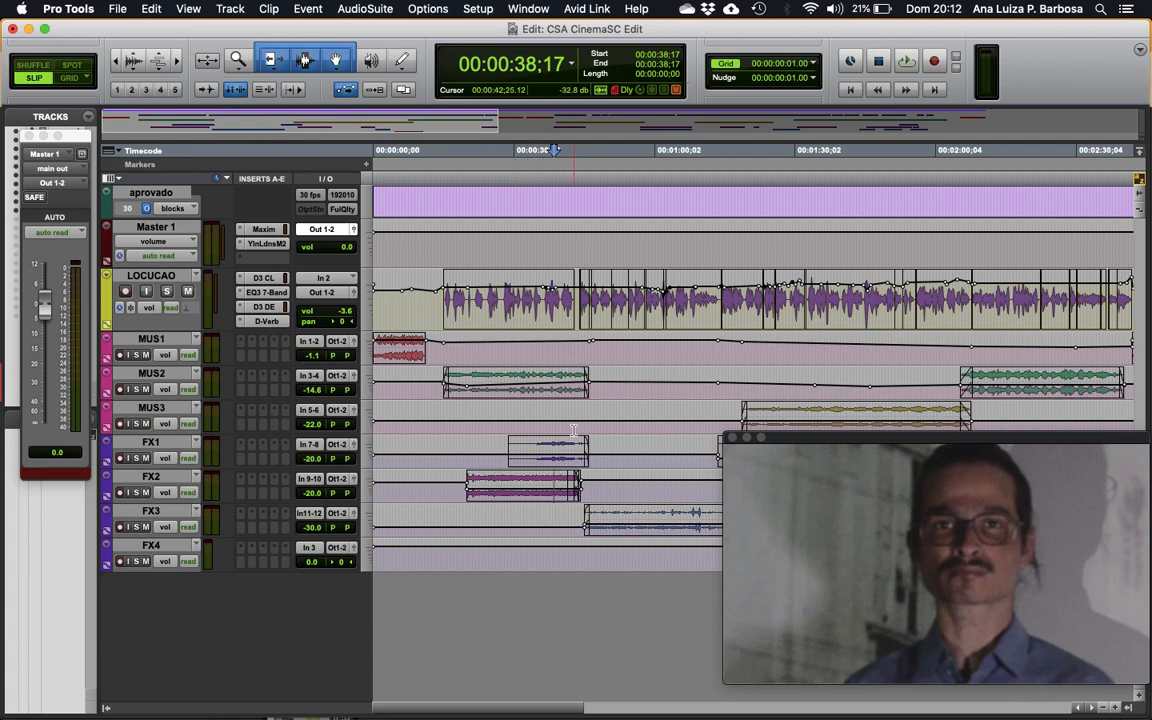
{"action": "left_click", "coordinate": [560, 456]}
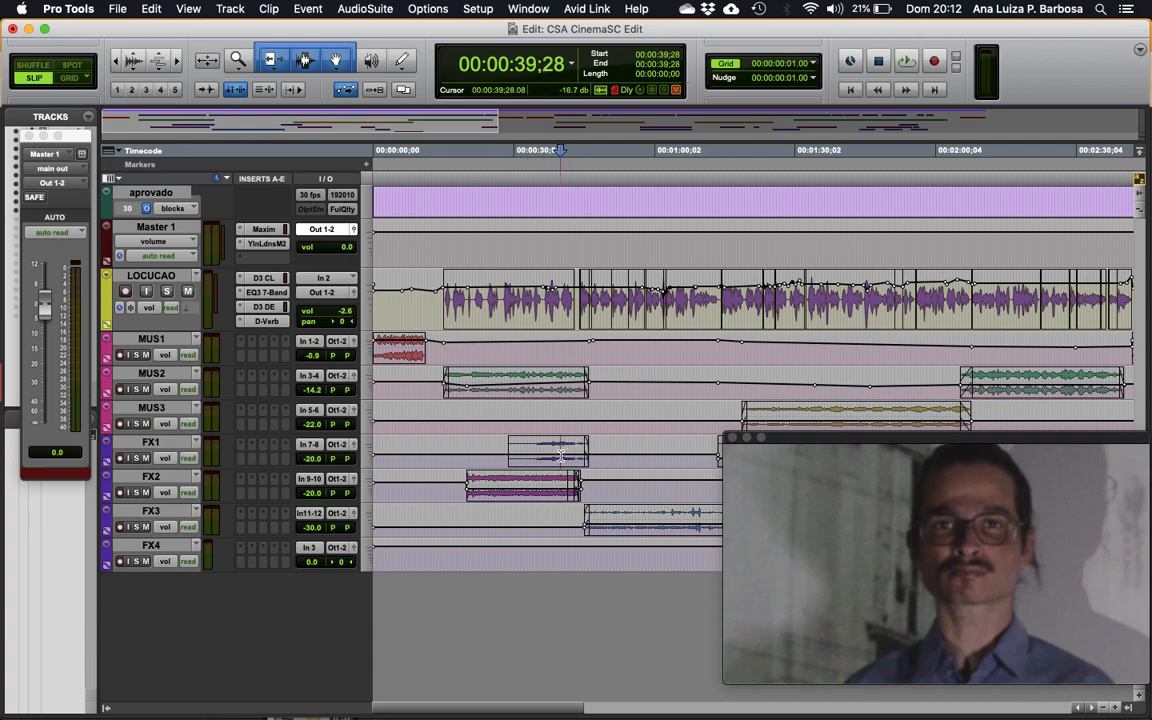
{"action": "left_click", "coordinate": [624, 523]}
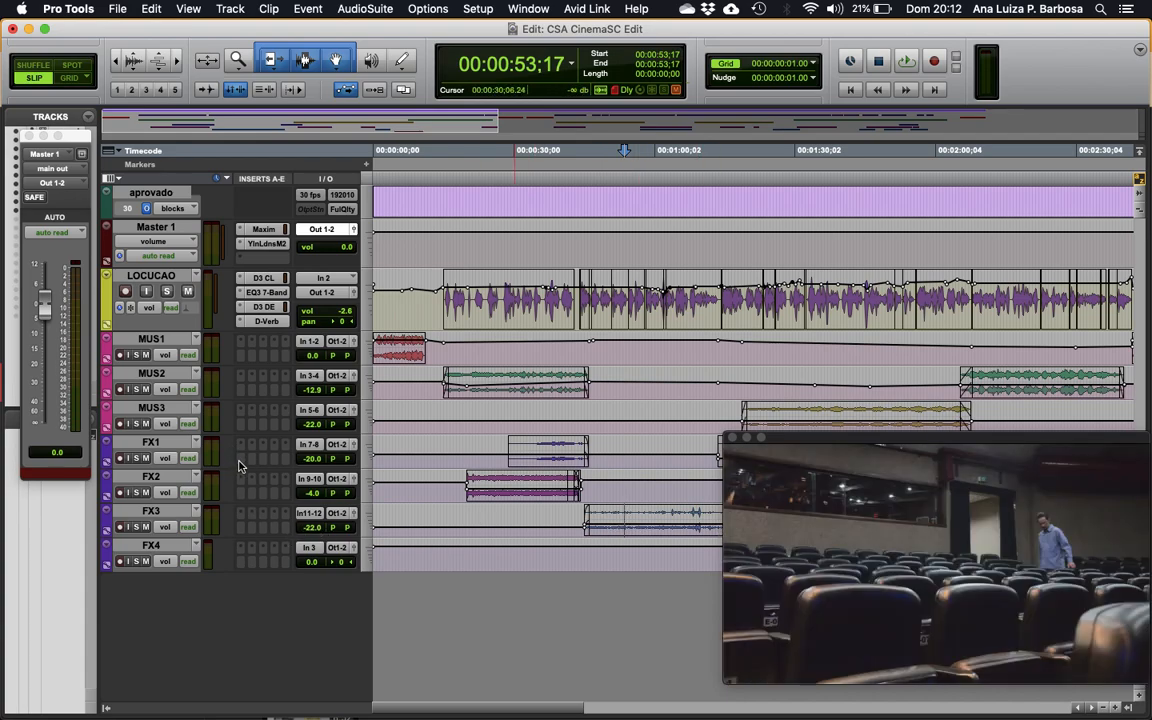
Insert the multichannel D-Verb (stereo) reverb in FX2's first insert slot.
{"action": "left_click", "coordinate": [242, 497]}
{"action": "mouse_move", "coordinate": [330, 494]}
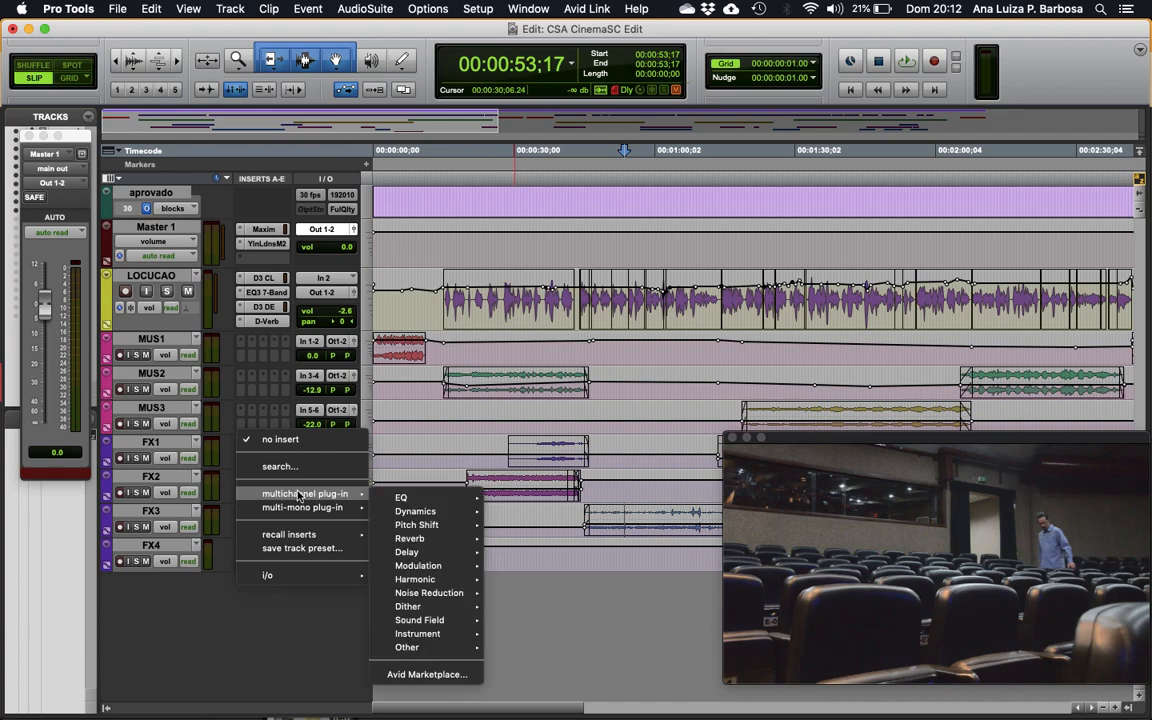
{"action": "mouse_move", "coordinate": [430, 500]}
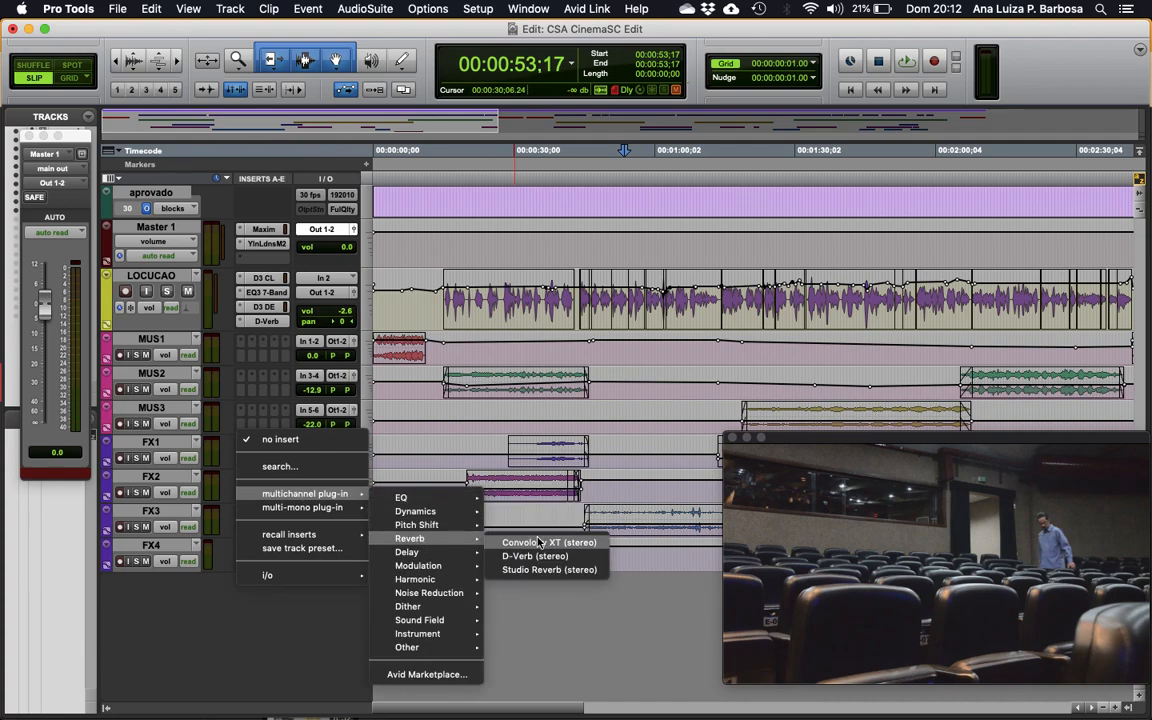
{"action": "left_click", "coordinate": [548, 555]}
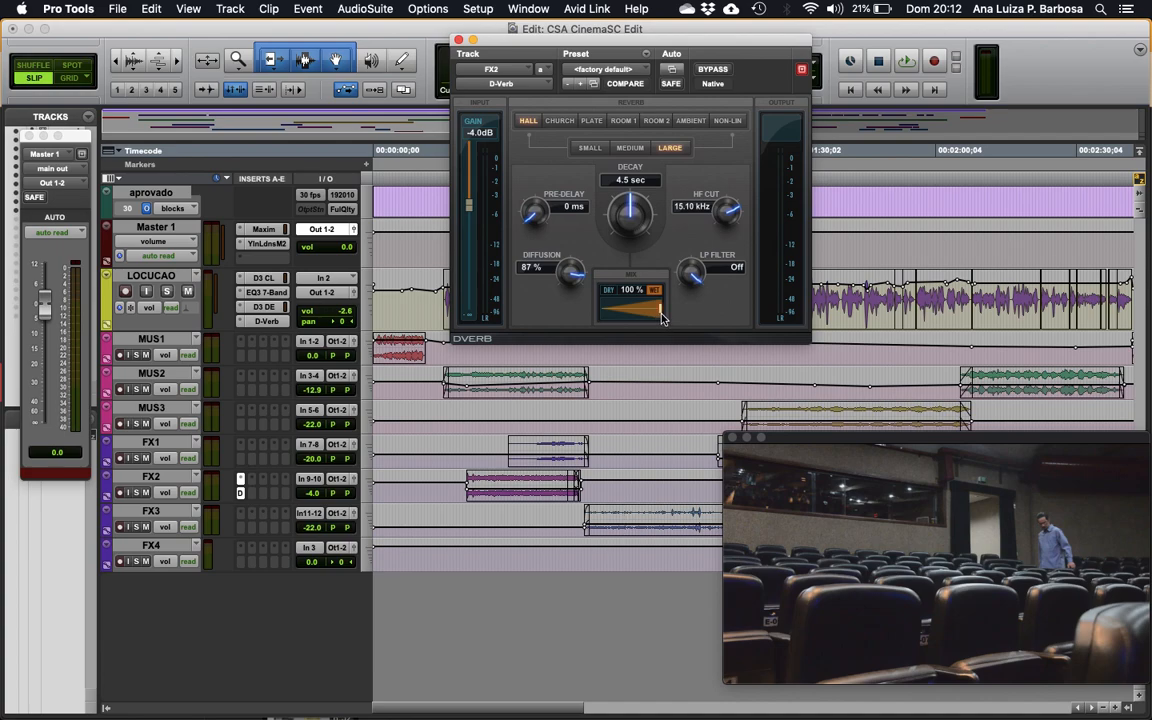
Solo FX2, set its D-Verb mix to 11% wet and input gain to 0.0 dB, and close the plug-in.
{"action": "key", "text": "space"}
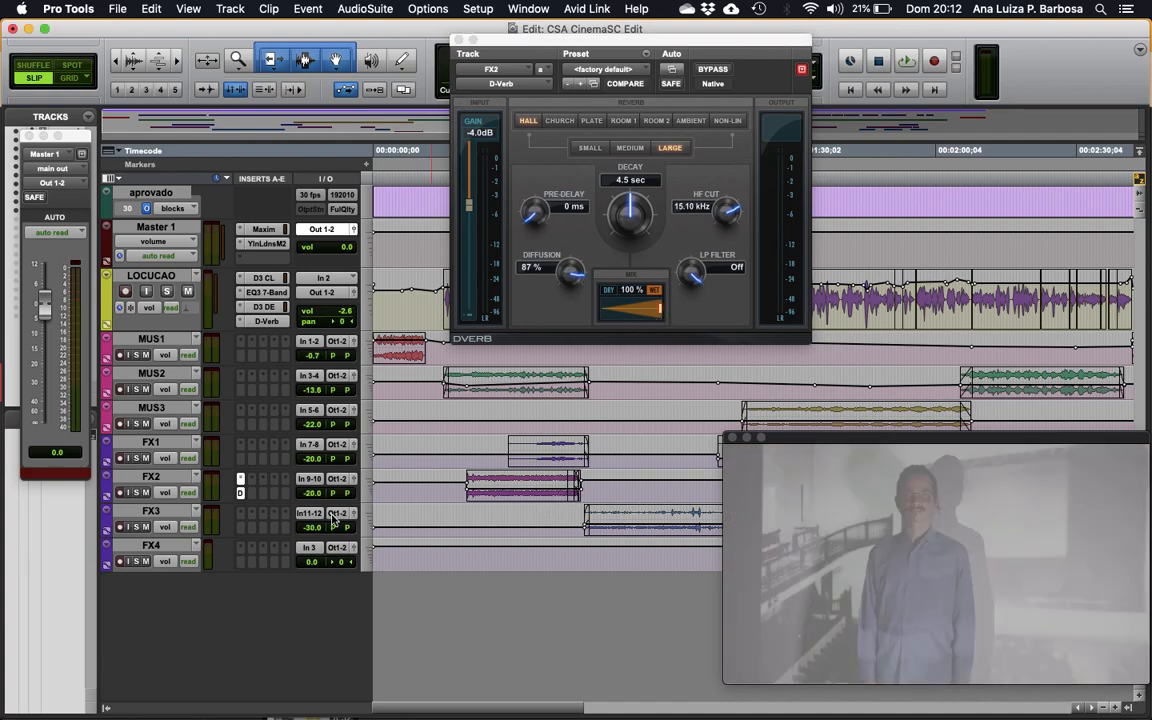
{"action": "left_click", "coordinate": [136, 494]}
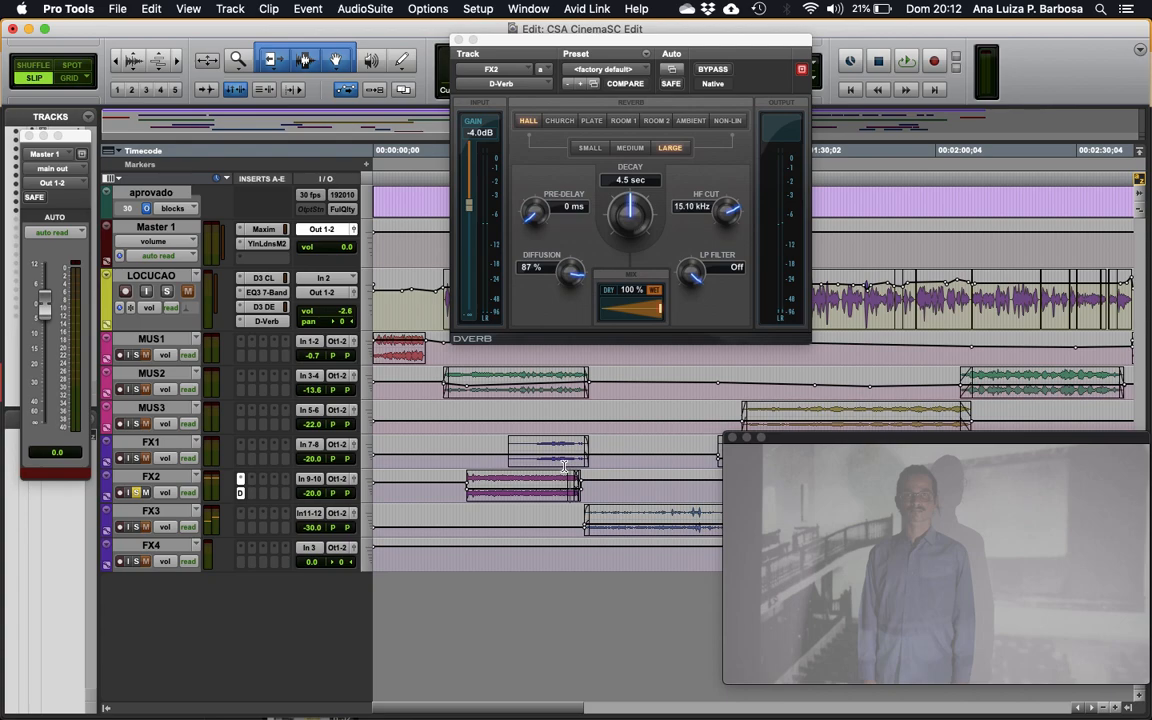
{"action": "left_click_drag", "start_coordinate": [659, 316], "coordinate": [596, 309]}
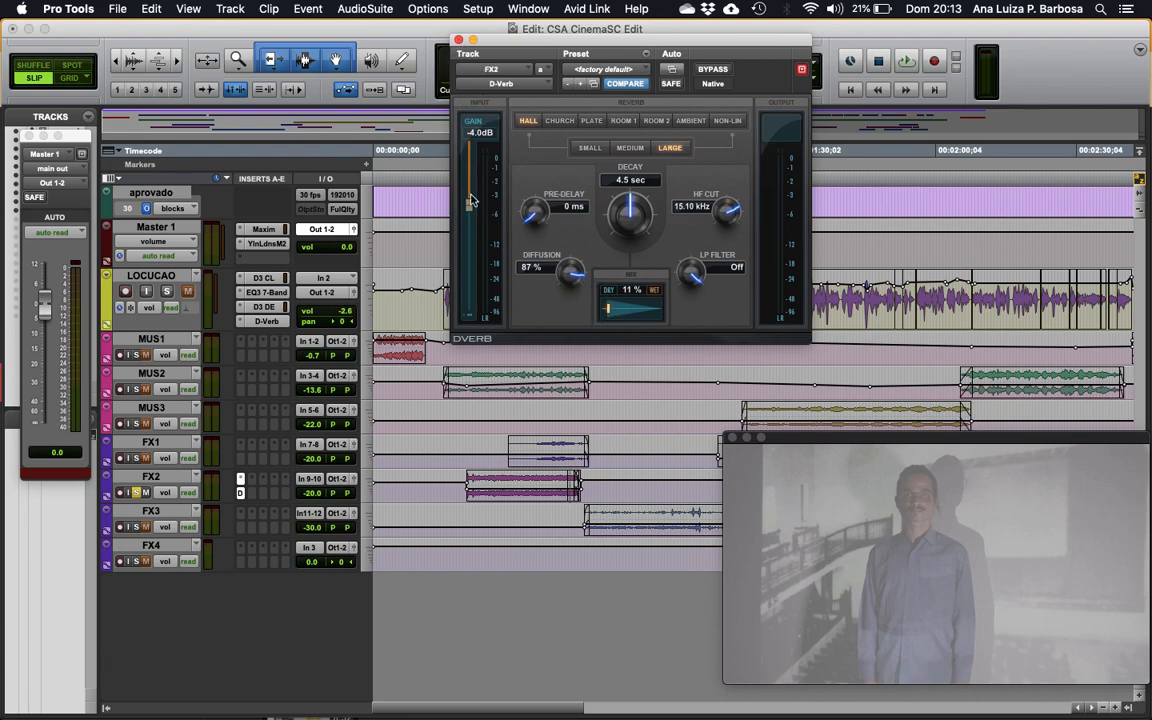
{"action": "left_click", "coordinate": [469, 207], "text": "alt"}
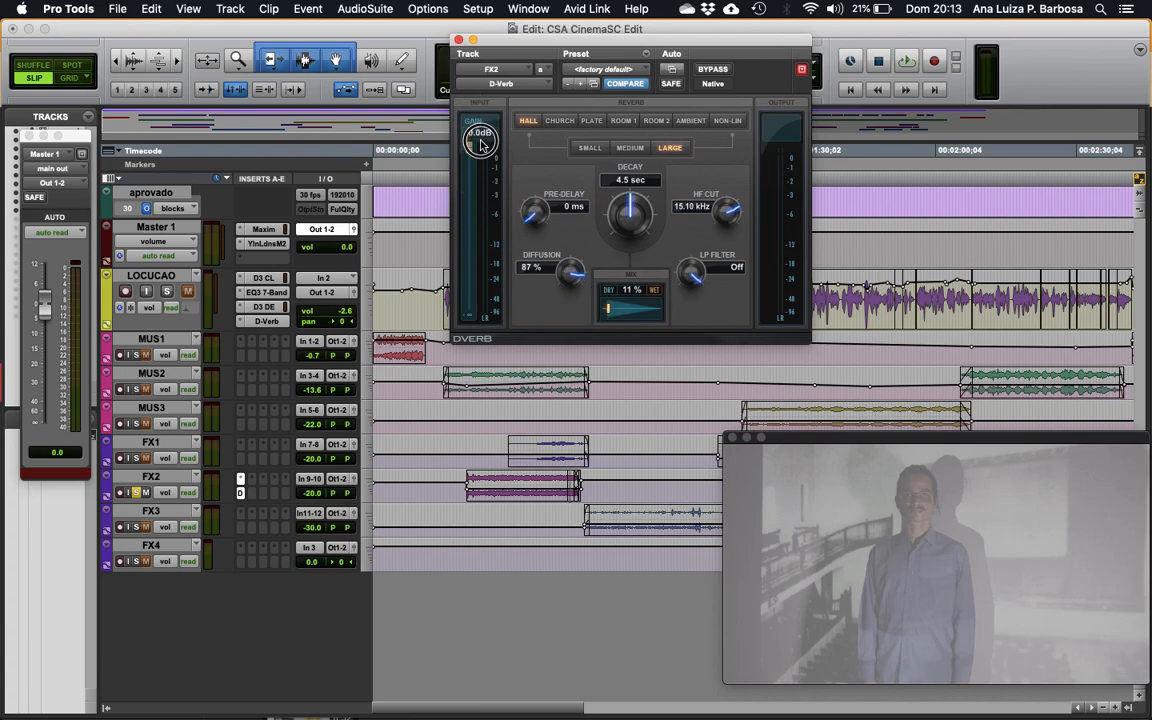
{"action": "left_click", "coordinate": [458, 39]}
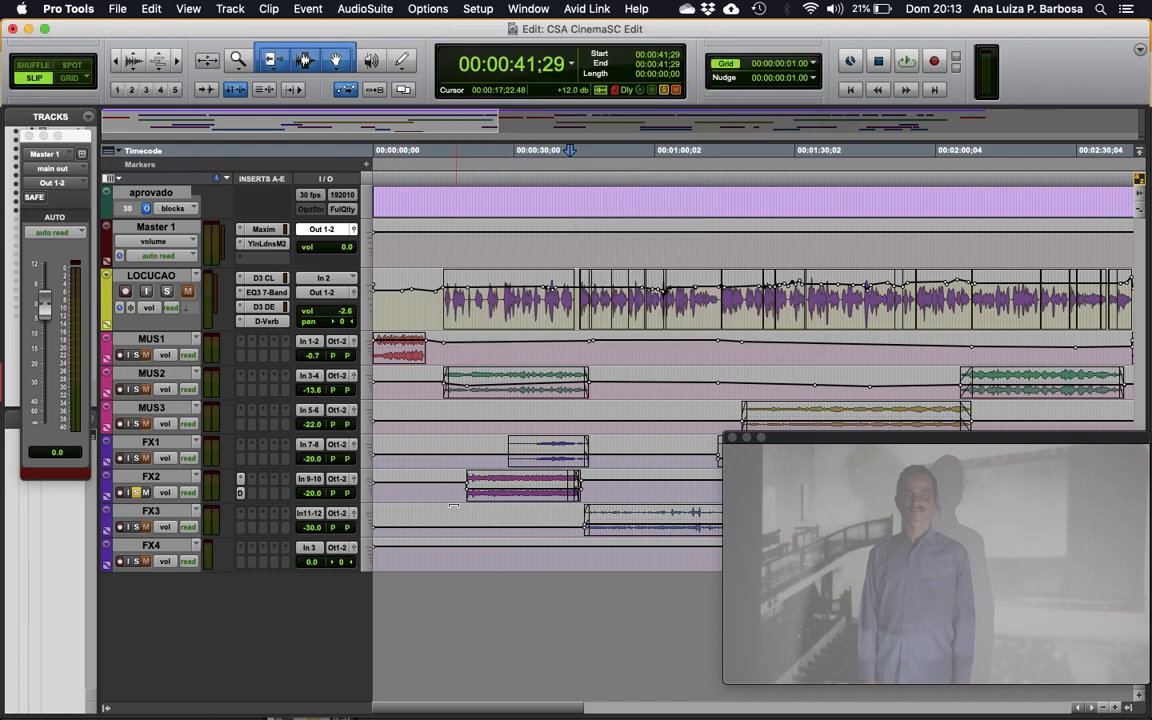
{"action": "key", "text": "space"}
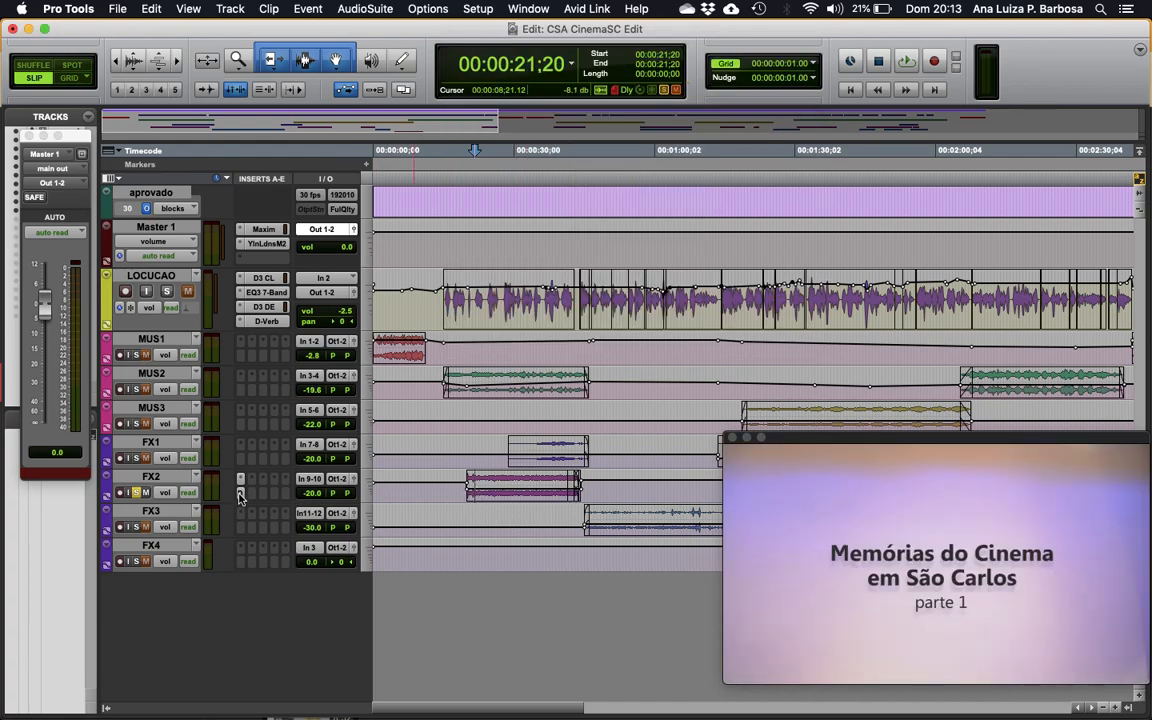
Copy FX2's D-Verb insert to the FX1, FX3 and FX4 tracks.
{"action": "left_click", "coordinate": [240, 493]}
{"action": "left_click", "coordinate": [458, 40]}
{"action": "left_click_drag", "start_coordinate": [241, 493], "coordinate": [239, 555]}
{"action": "left_click", "coordinate": [241, 459]}
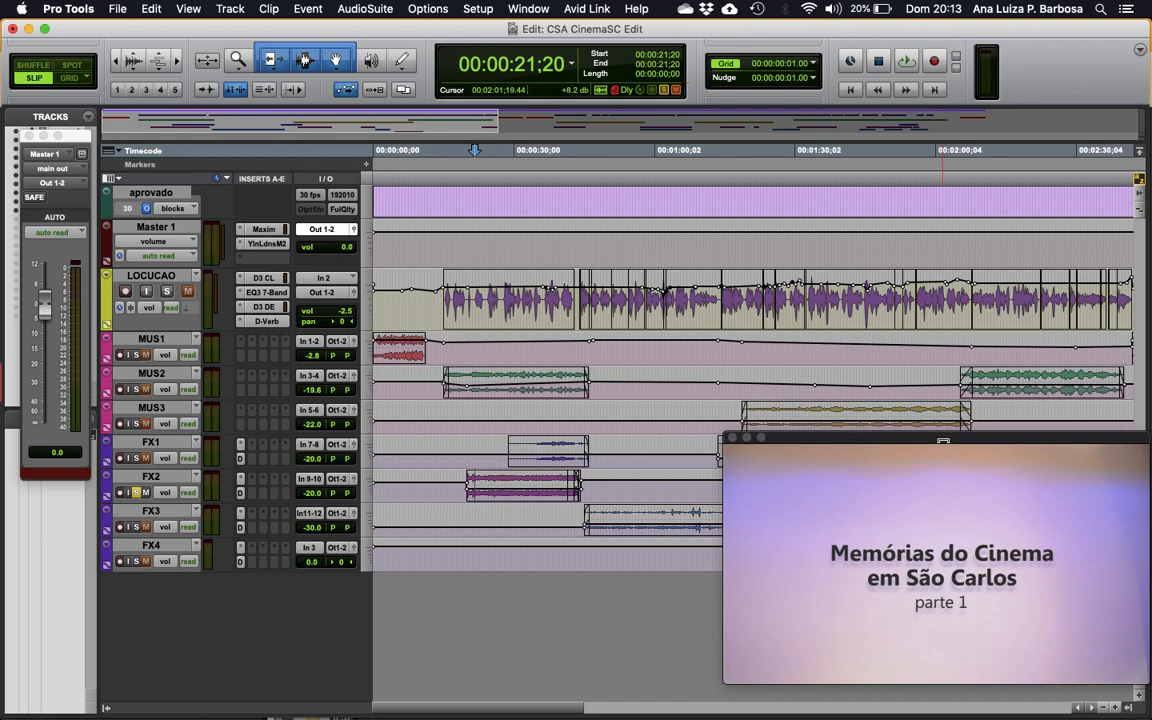
Move the video window up until it no longer covers the effects tracks' clips, with the edit cursor at 00:00:41;29.
{"action": "left_click_drag", "start_coordinate": [943, 440], "coordinate": [967, 348]}
{"action": "left_click", "coordinate": [498, 587]}
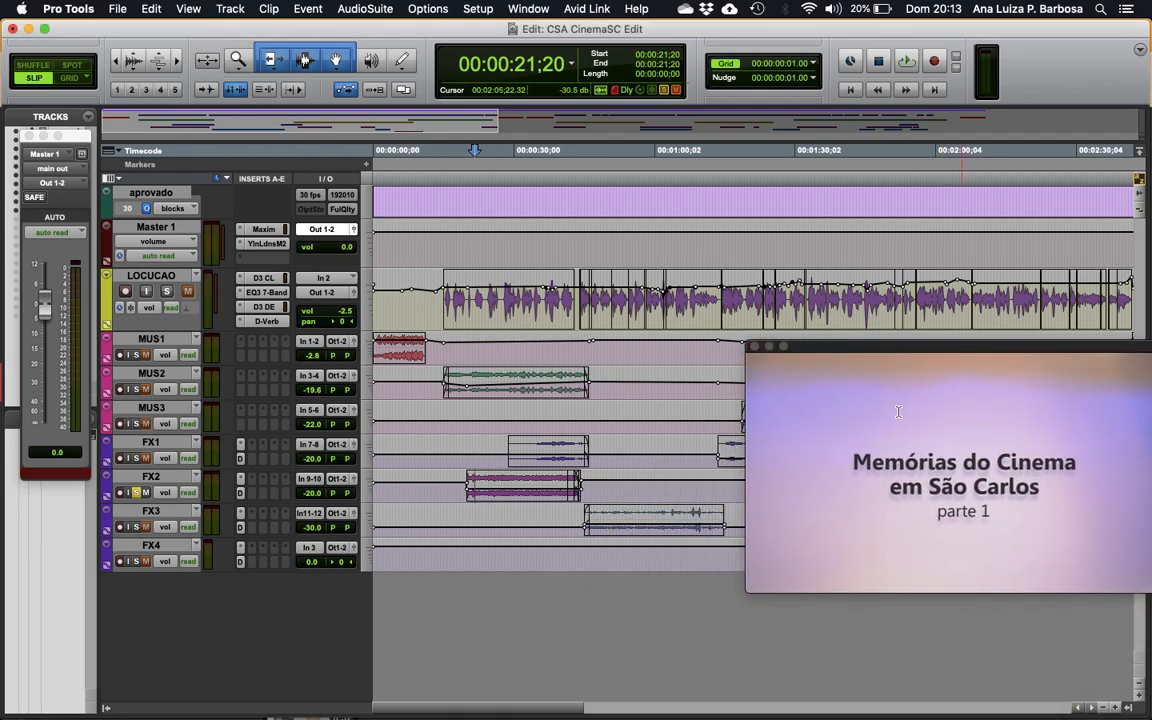
{"action": "left_click", "coordinate": [573, 491]}
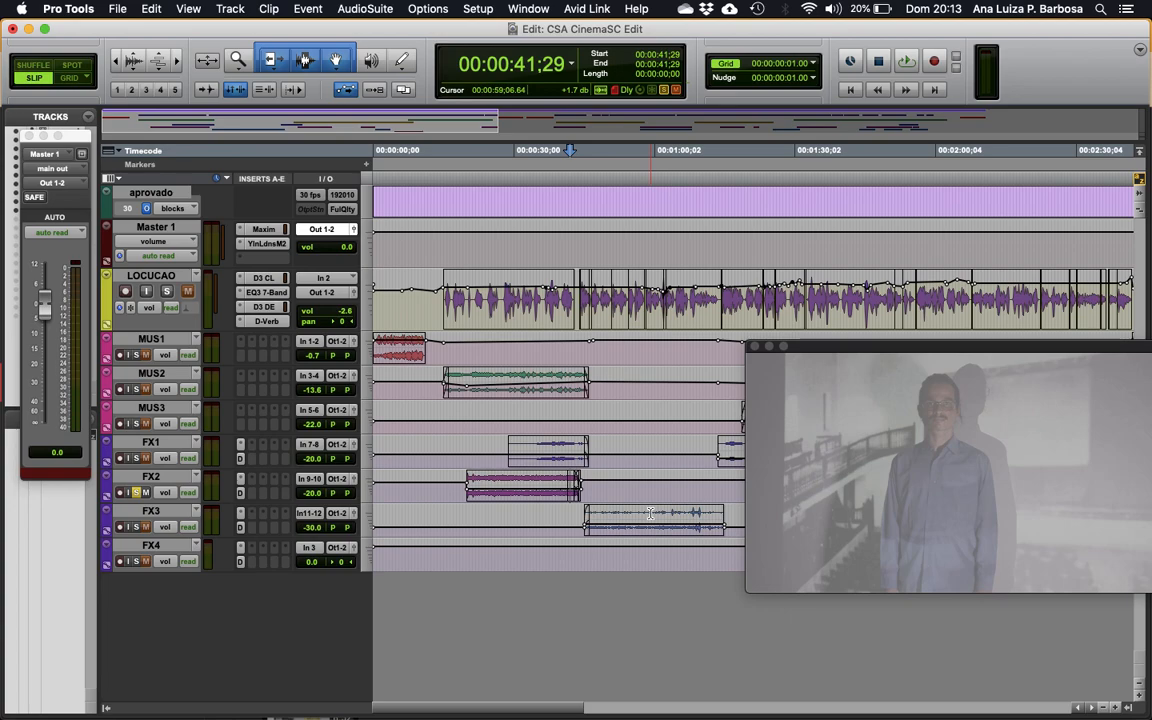
{"action": "left_click_drag", "start_coordinate": [836, 346], "coordinate": [858, 250]}
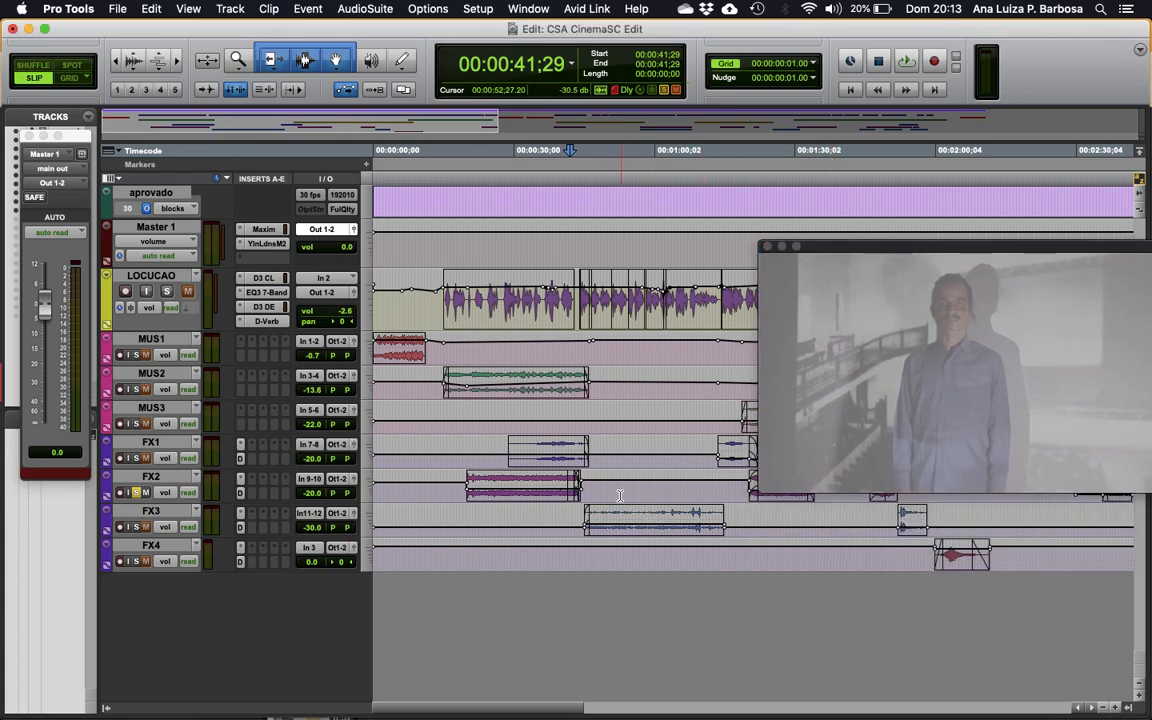
{"action": "left_click_drag", "start_coordinate": [842, 245], "coordinate": [861, 211]}
Examine the end of FX2's first clip group near 00:00:44;26 and play the passage from 00:00:30;21.
{"action": "left_click", "coordinate": [584, 492]}
{"action": "key", "text": "t"}
{"action": "key", "text": "t"}
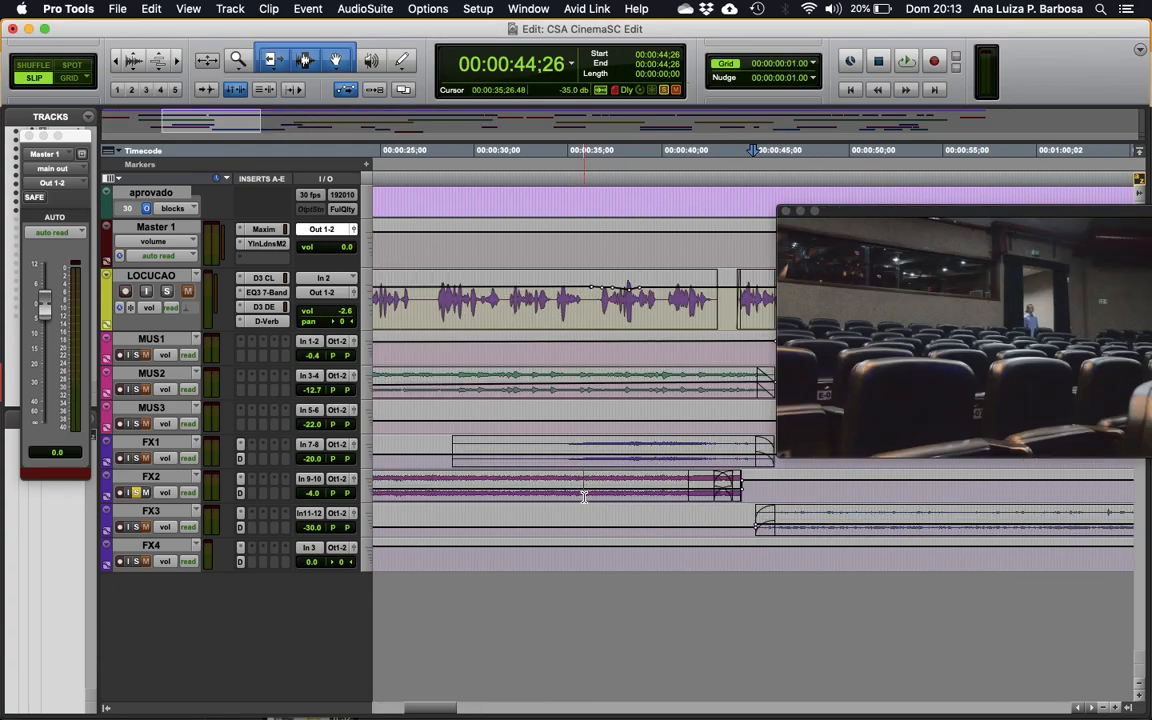
{"action": "key", "text": "t"}
{"action": "key", "text": "t"}
{"action": "key", "text": "t"}
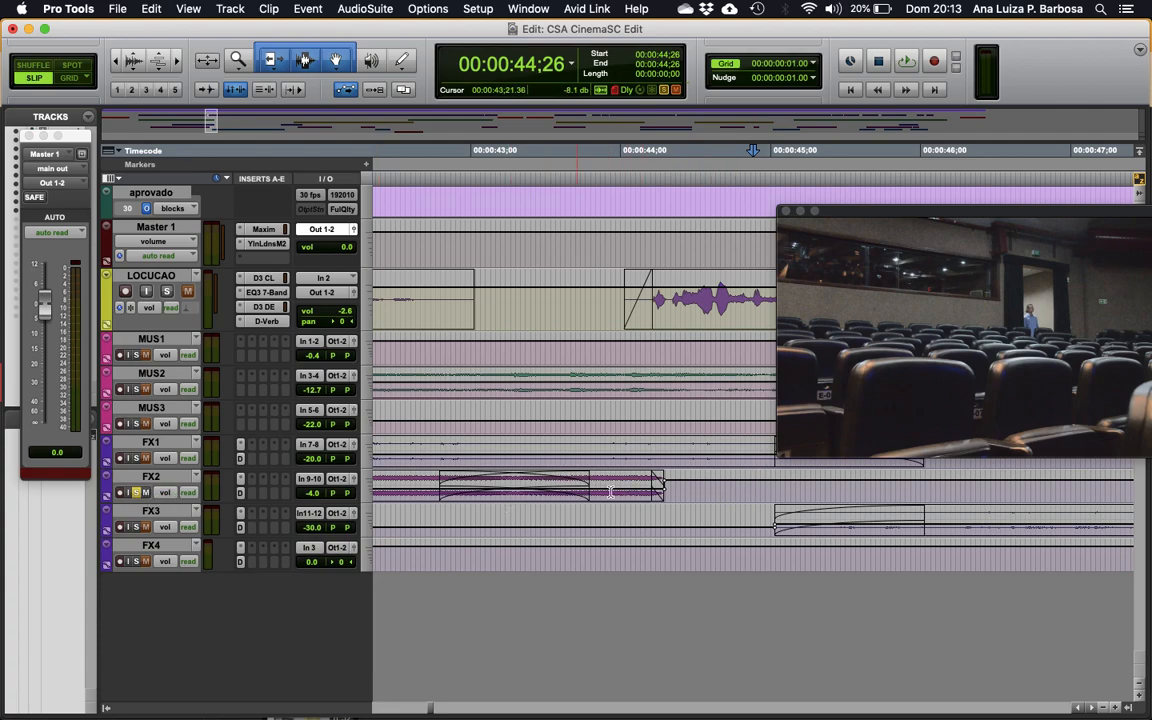
{"action": "key", "text": "r"}
{"action": "key", "text": "r"}
{"action": "left_click", "coordinate": [490, 484]}
{"action": "key", "text": "r"}
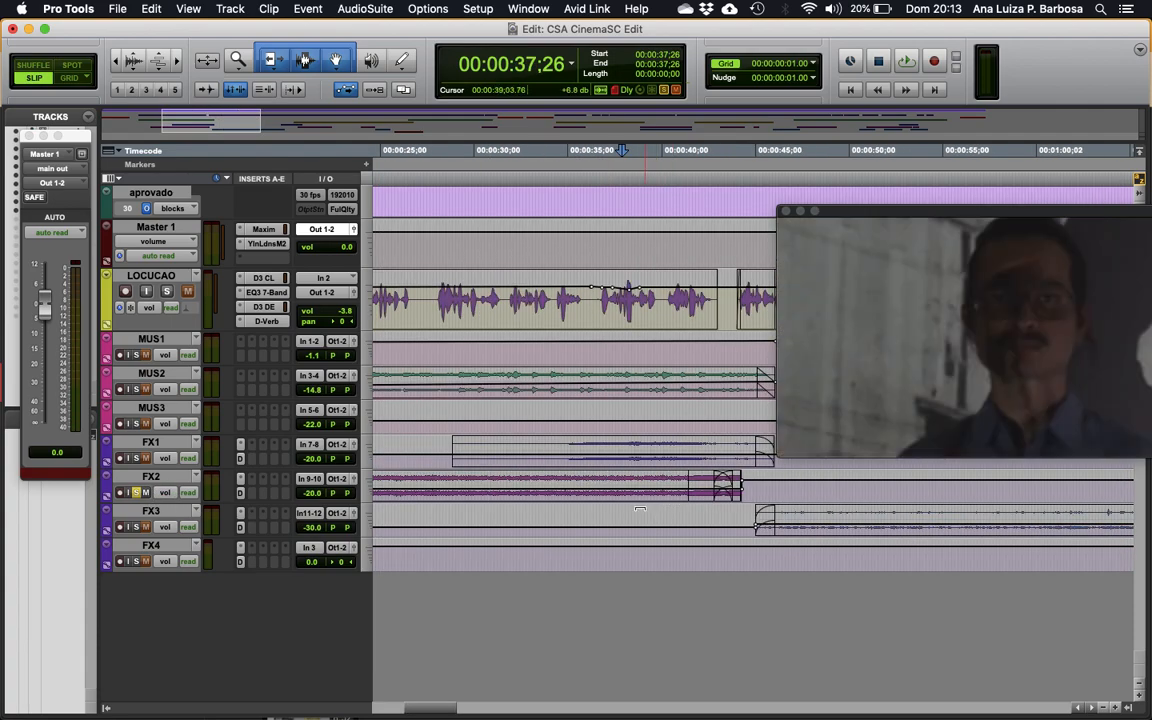
{"action": "left_click", "coordinate": [492, 440]}
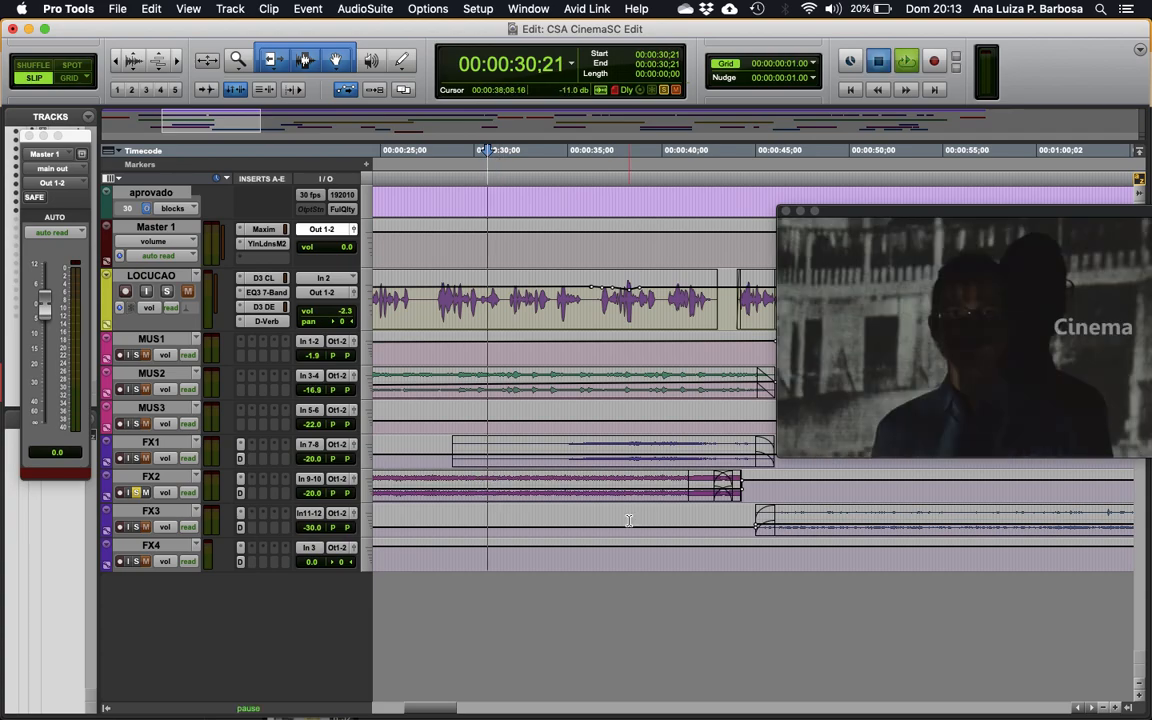
{"action": "key", "text": "space"}
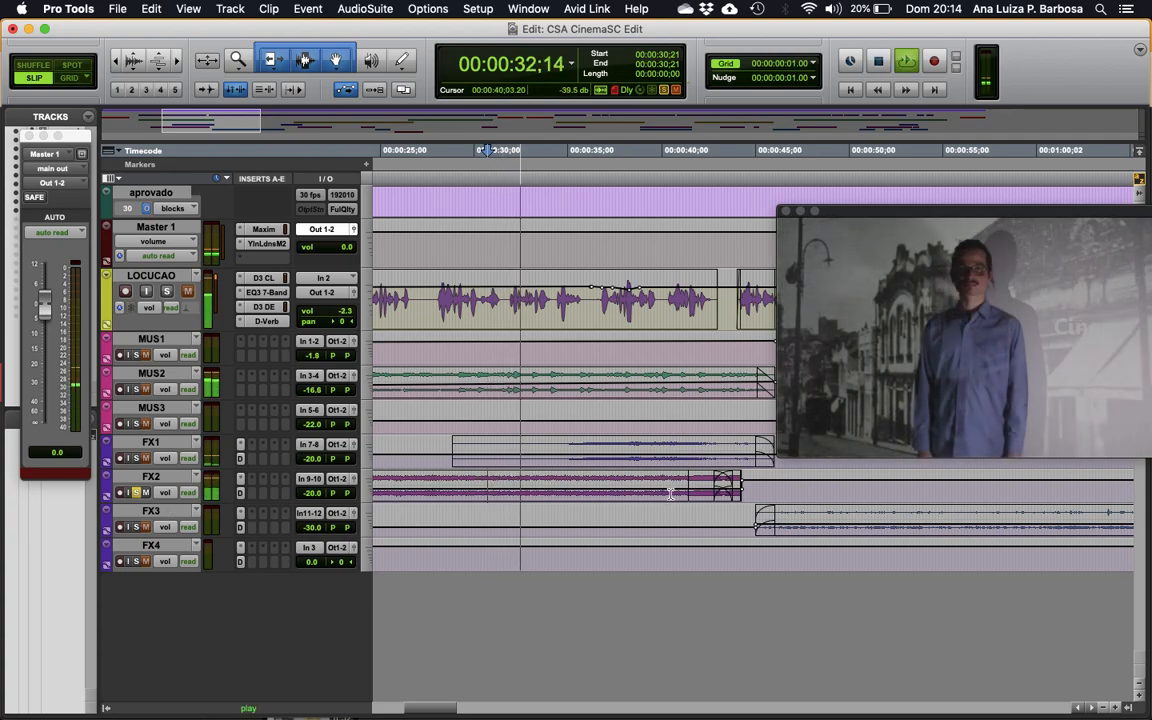
Move the FX2 clip spanning 00:00:20;00 to 00:00:41;12 down to FX3, with both tracks in waveform view.
{"action": "left_click", "coordinate": [687, 489]}
{"action": "key", "text": "t"}
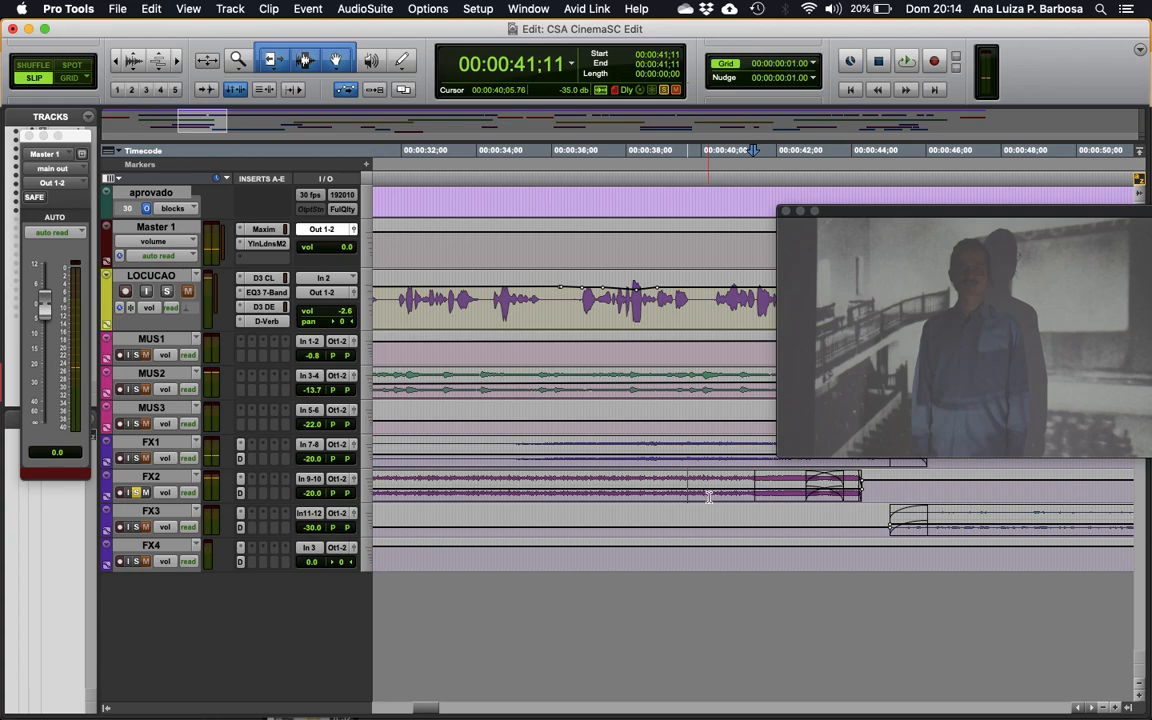
{"action": "left_click", "coordinate": [772, 491]}
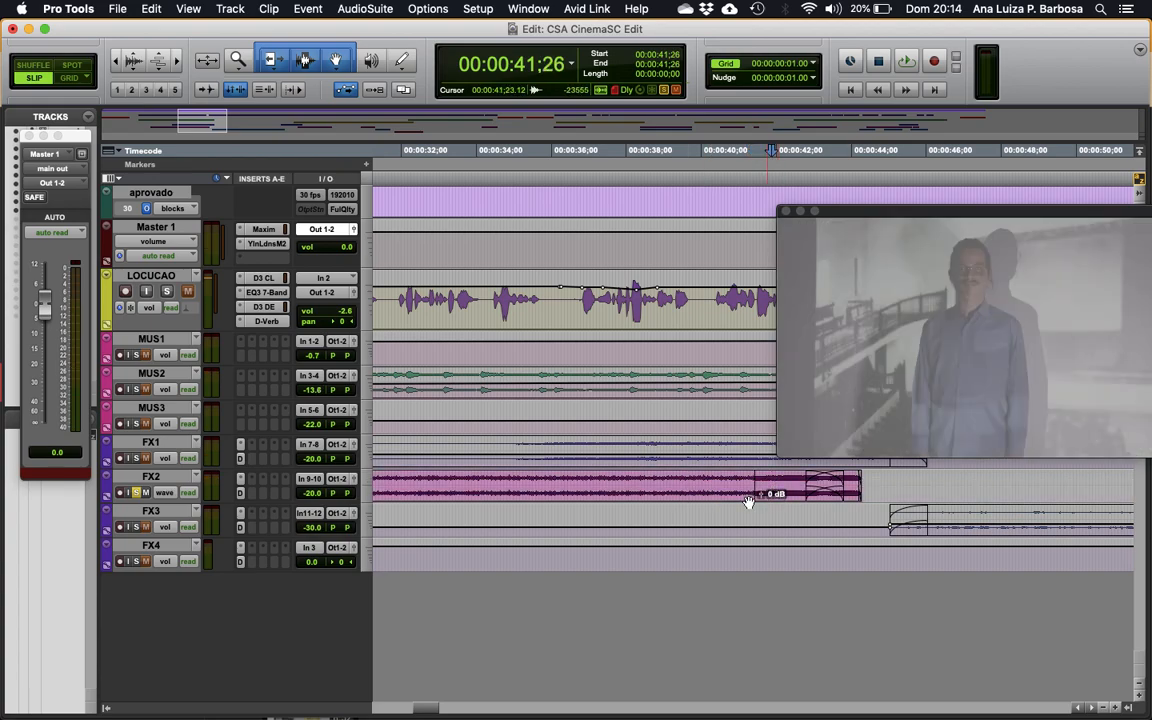
{"action": "left_click", "coordinate": [698, 496]}
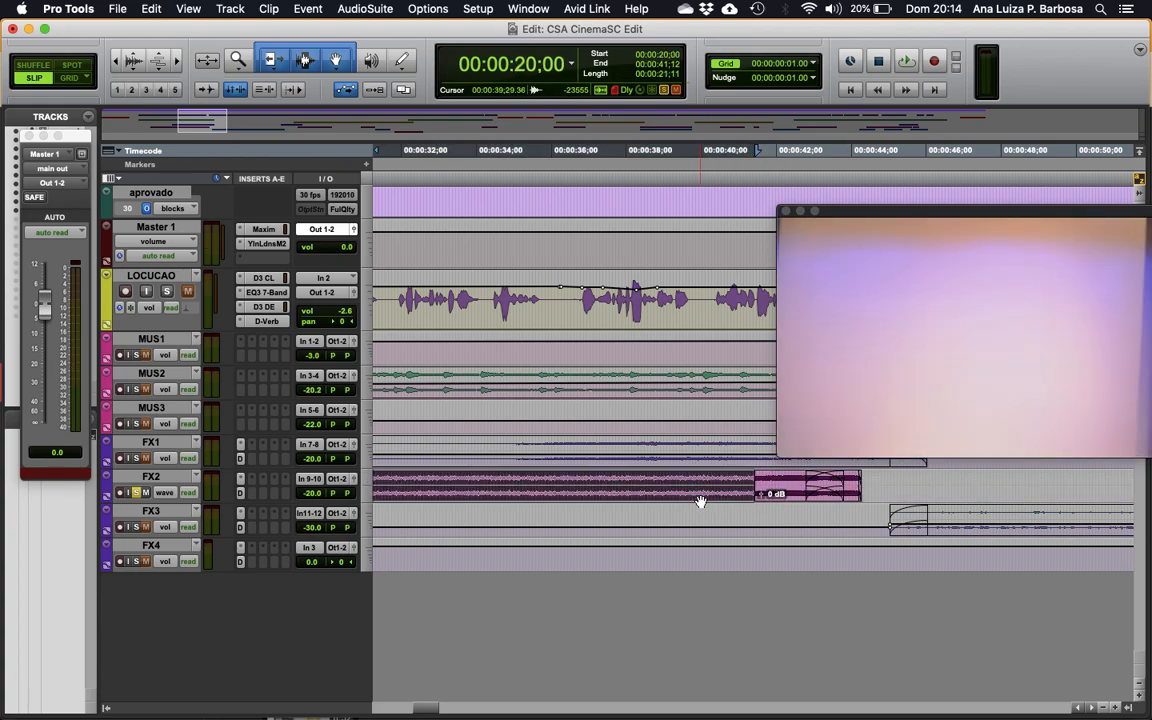
{"action": "left_click_drag", "start_coordinate": [700, 501], "coordinate": [734, 515]}
{"action": "left_click", "coordinate": [734, 517]}
{"action": "key", "text": "minus"}
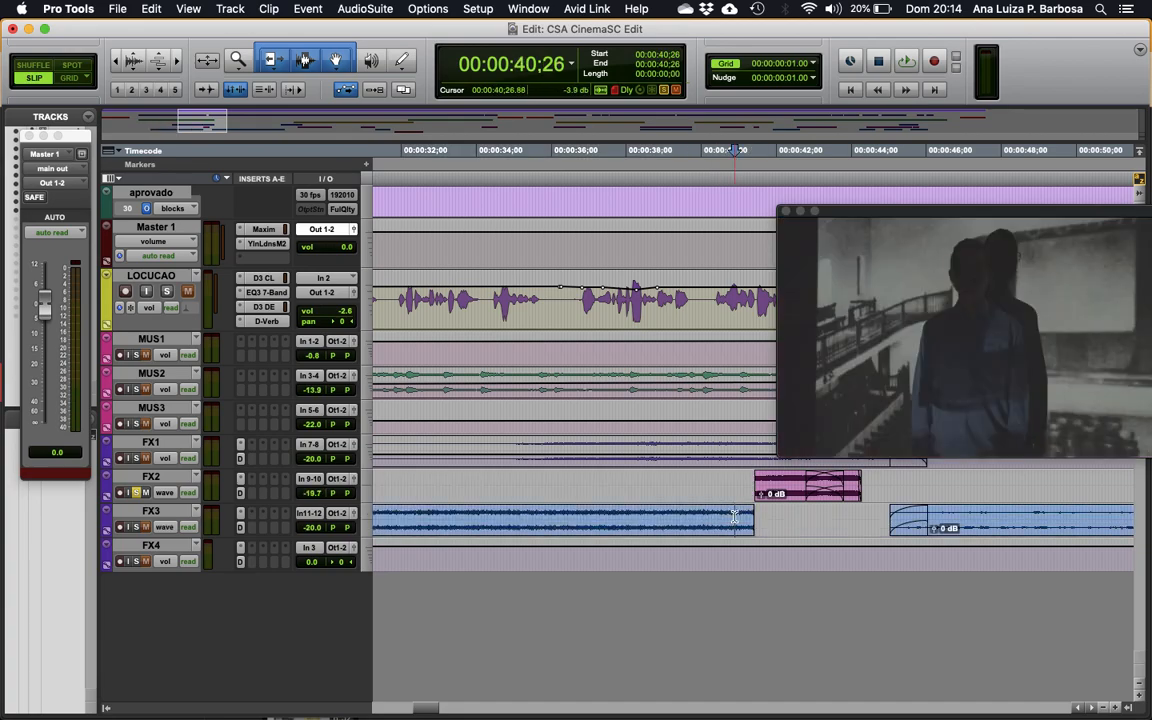
Overlap the clips at 00:00:41;12, adding a fade-out to the FX3 clip's end and a fade-in to the FX2 clip's start.
{"action": "key", "text": "t"}
{"action": "key", "text": "t"}
{"action": "left_click_drag", "start_coordinate": [830, 512], "coordinate": [856, 477]}
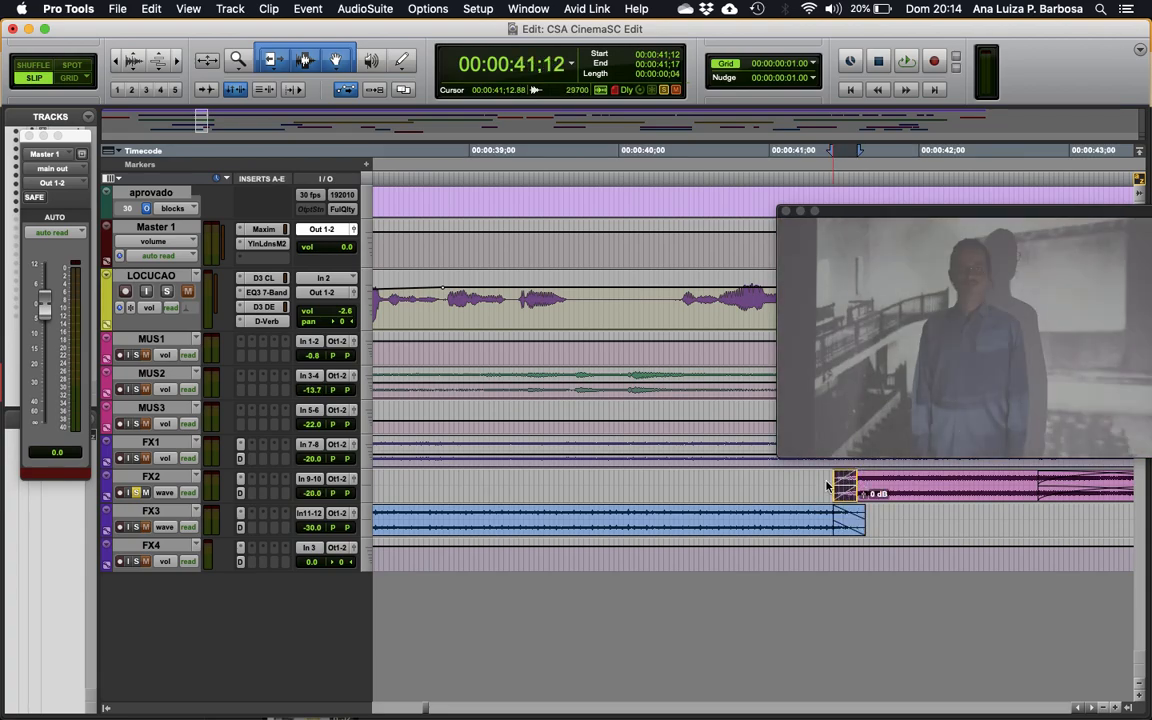
Play the transition between the FX3 and FX2 clips from 00:00:41;03.
{"action": "left_click", "coordinate": [788, 482]}
{"action": "key", "text": "r"}
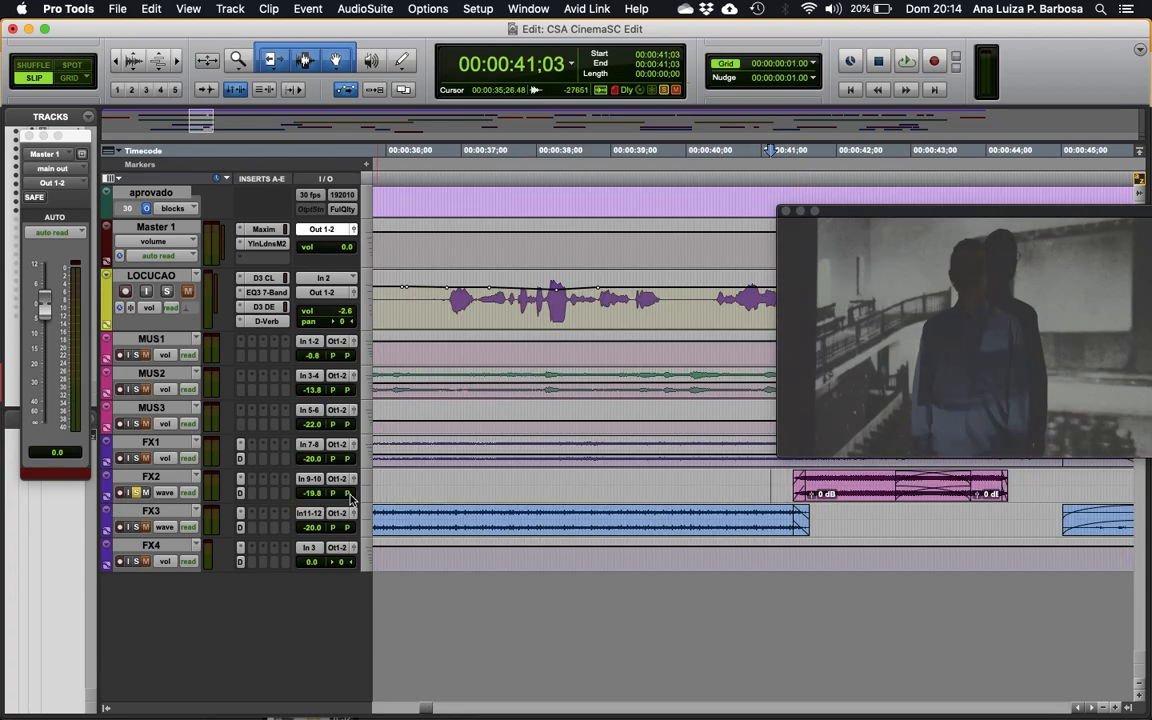
{"action": "key", "text": "space"}
{"action": "key", "text": "r"}
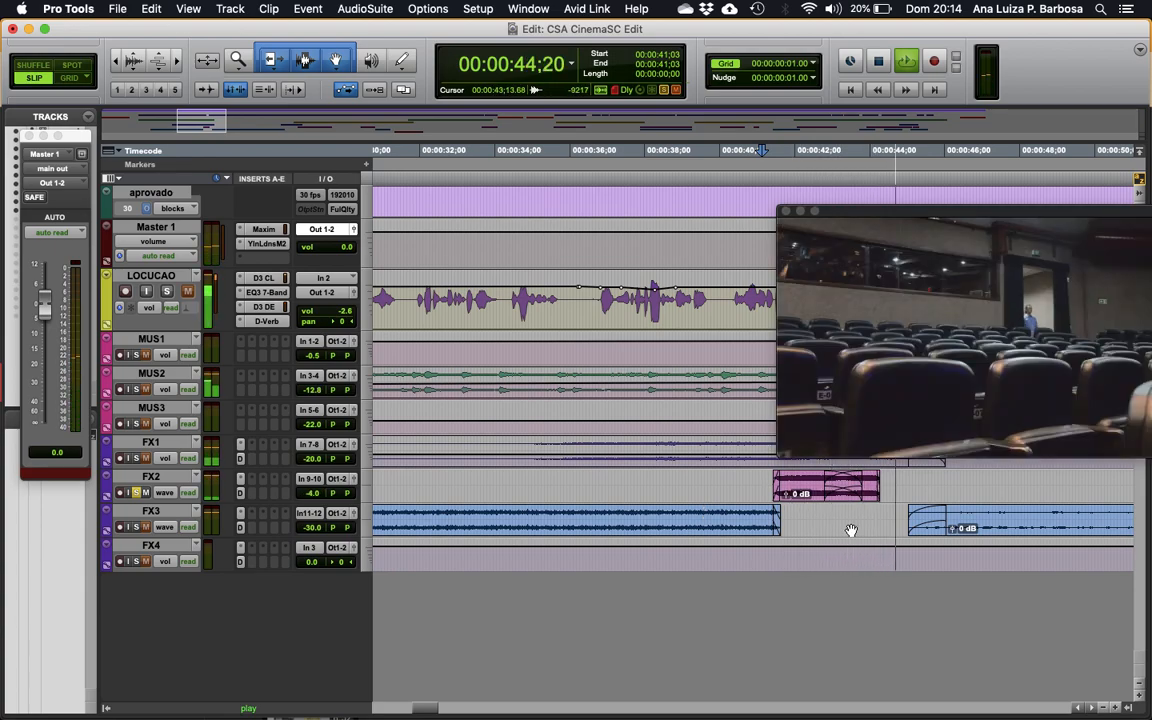
{"action": "left_click", "coordinate": [816, 483]}
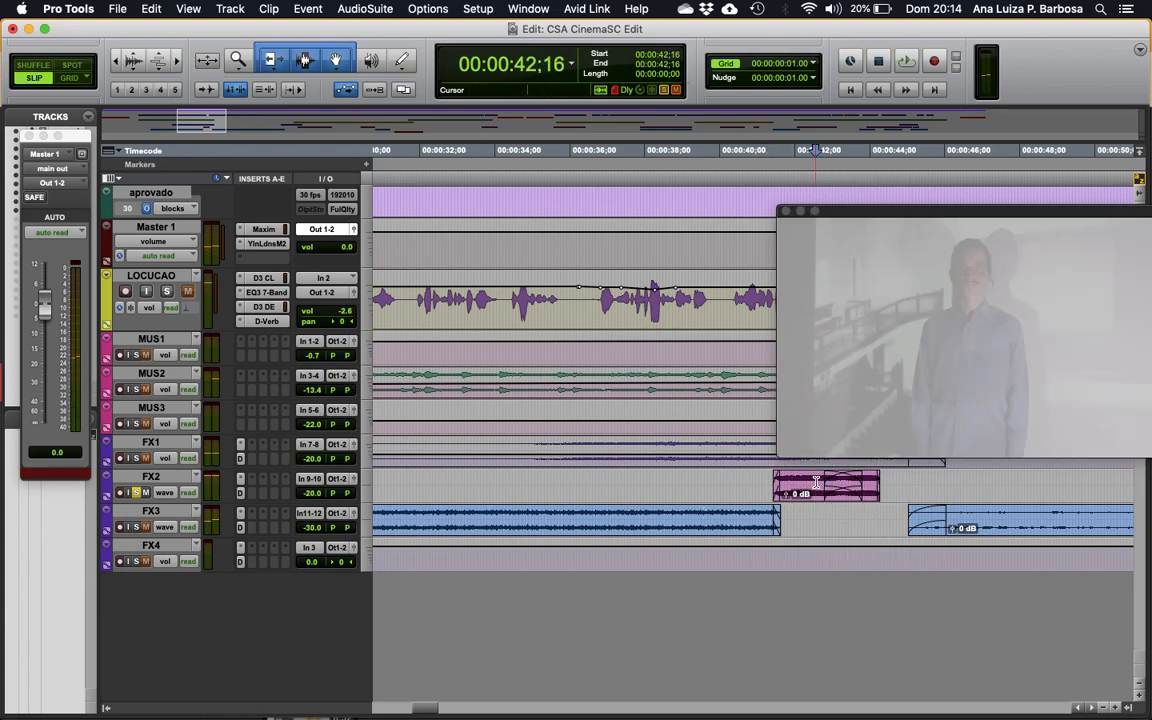
Show FX2's volume automation and select its rise at the clip's end, from 00:00:44;05 to 00:00:44;11.
{"action": "left_click", "coordinate": [857, 487]}
{"action": "key", "text": "t"}
{"action": "key", "text": "t"}
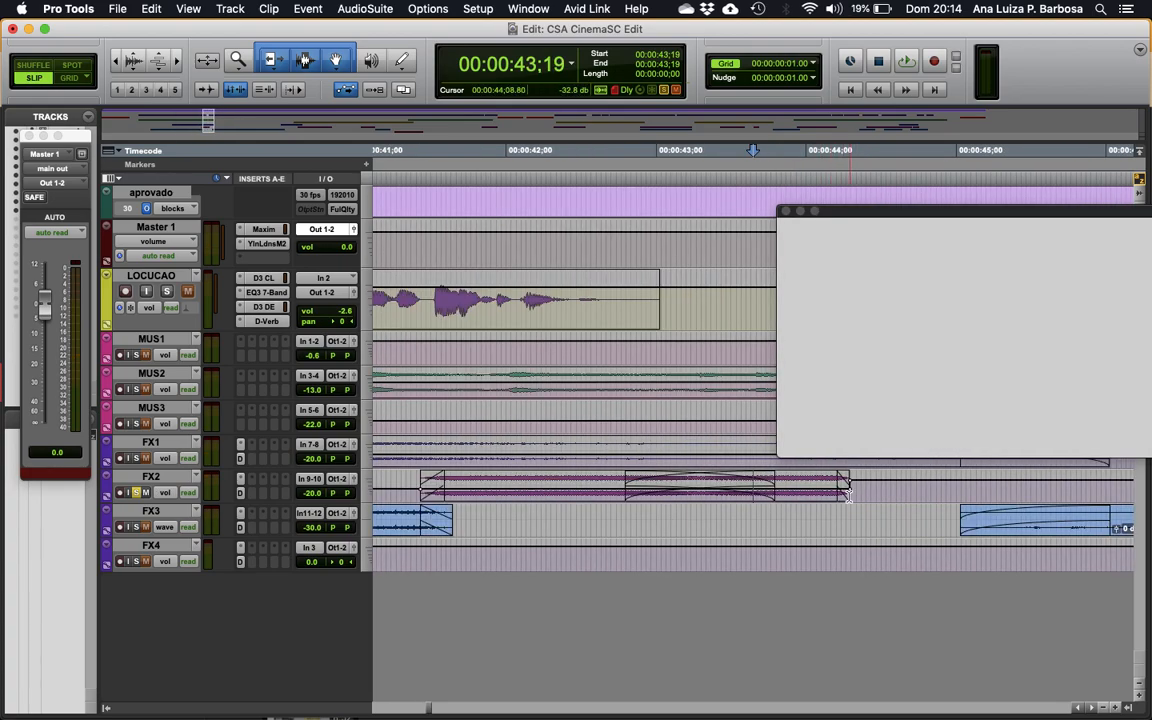
{"action": "left_click", "coordinate": [843, 500]}
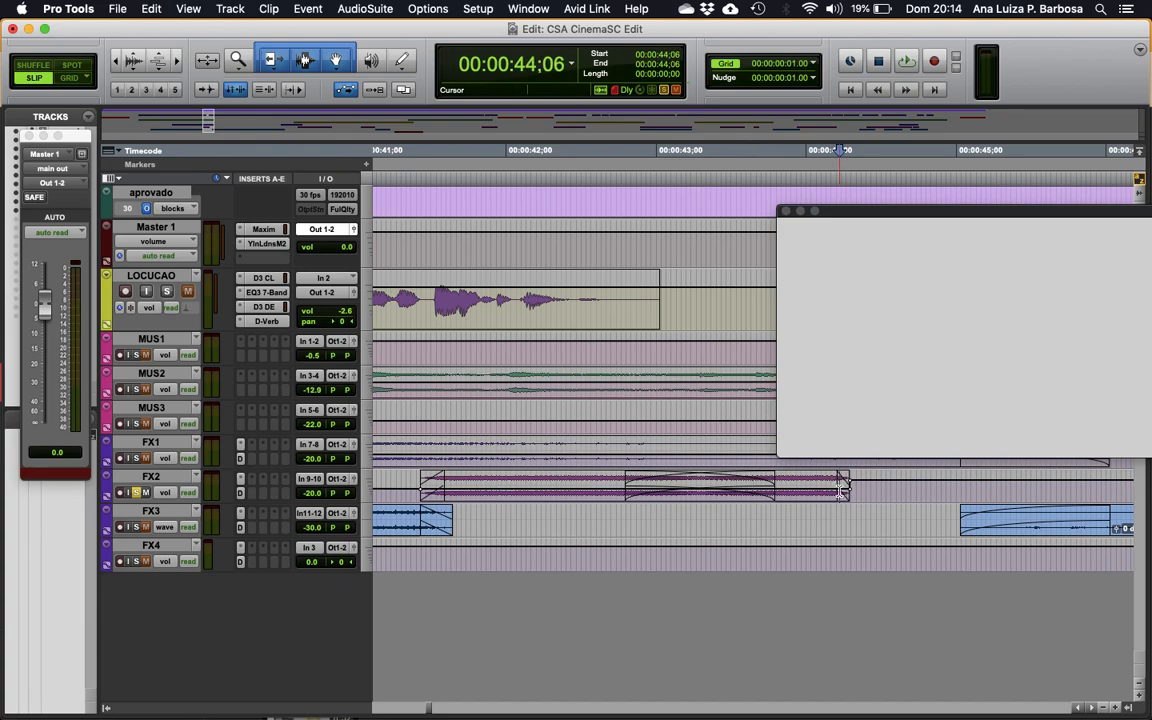
{"action": "key", "text": "t"}
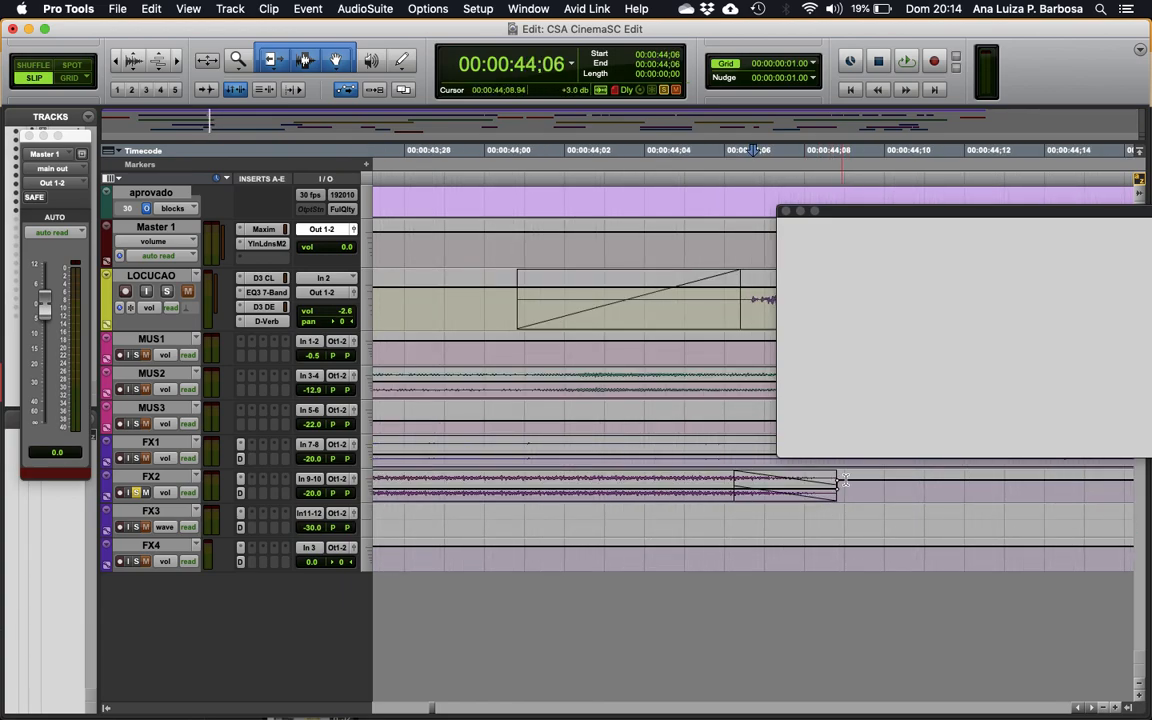
{"action": "key", "text": "r"}
{"action": "key", "text": "r"}
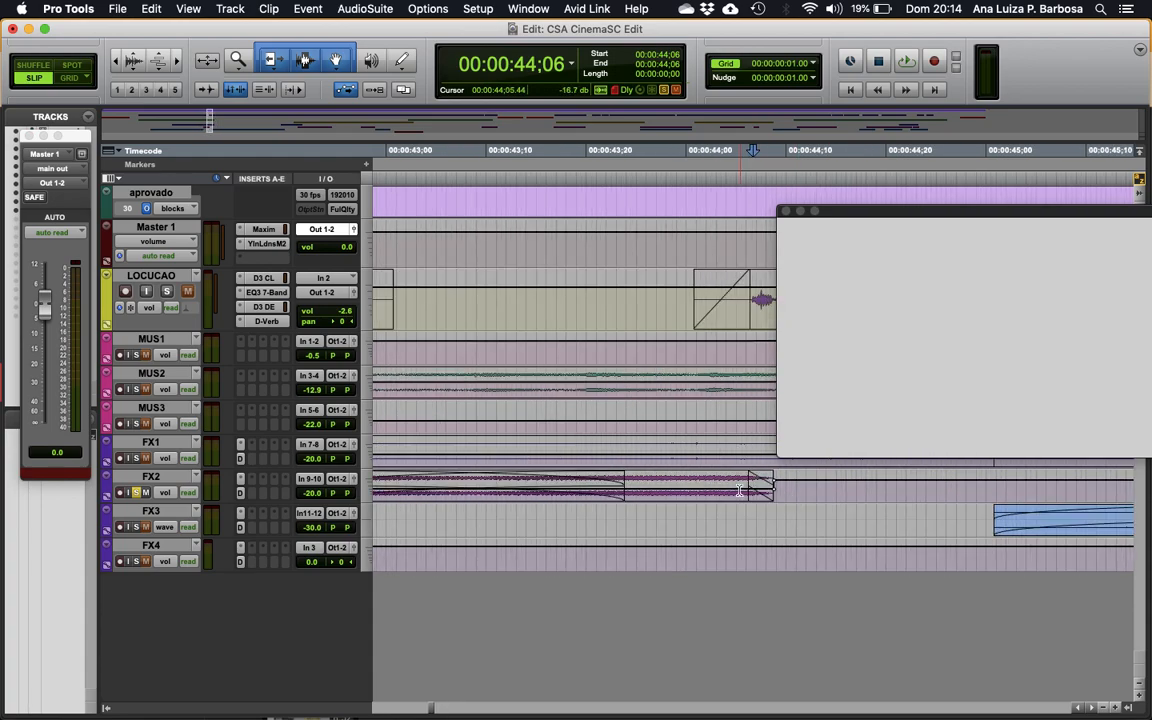
{"action": "left_click_drag", "start_coordinate": [740, 490], "coordinate": [798, 487]}
{"action": "key", "text": "r"}
{"action": "key", "text": "r"}
{"action": "key", "text": "r"}
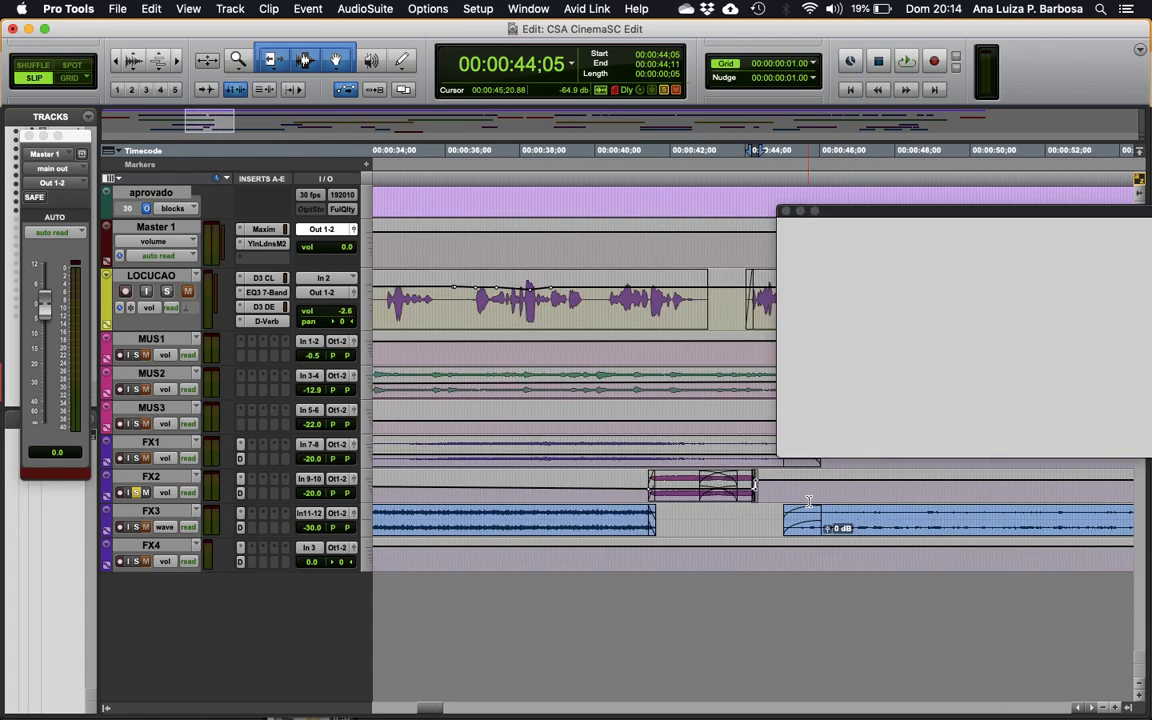
{"action": "key", "text": "t"}
{"action": "key", "text": "t"}
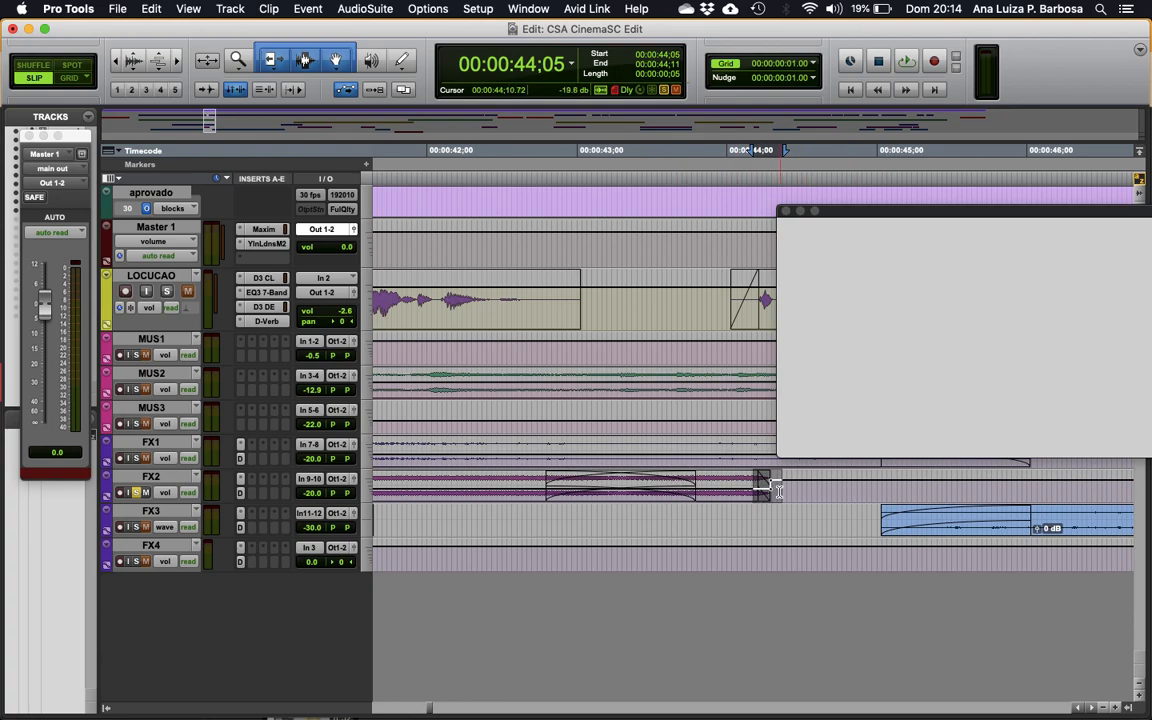
Duplicate the selected FX2 volume automation repeatedly up to 00:00:45;21, extending the lower level beyond the clip's end.
{"action": "key", "text": "super+d"}
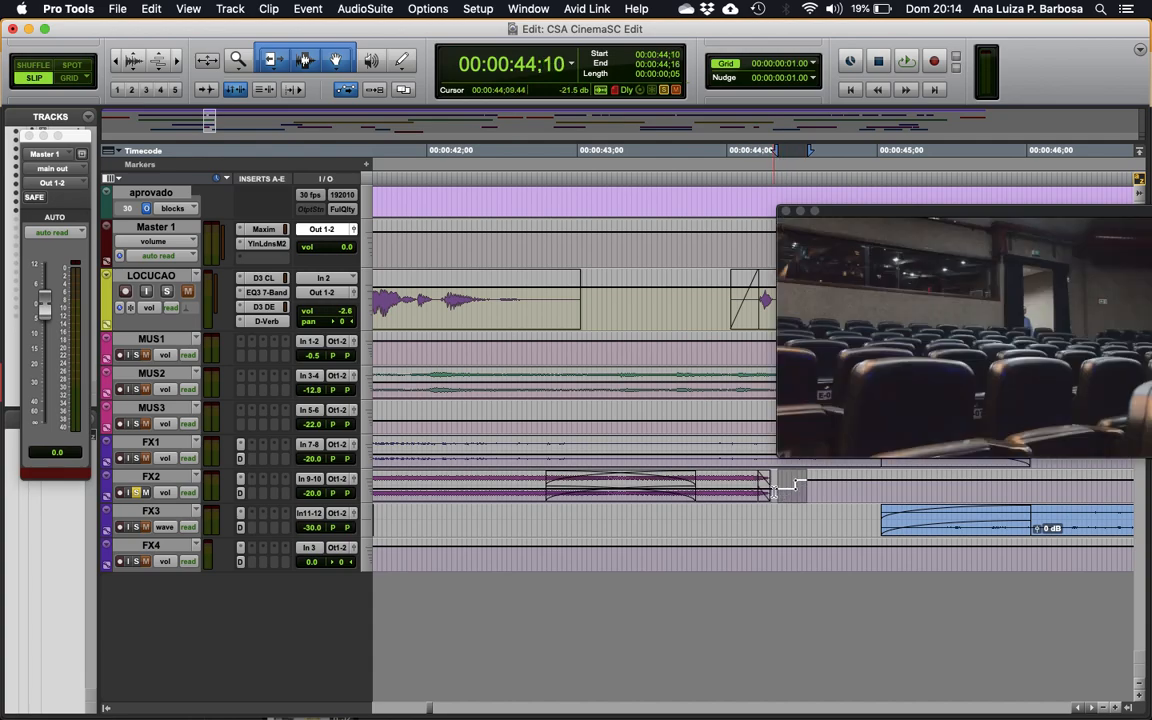
{"action": "key", "text": "super+d"}
{"action": "key", "text": "super+d"}
{"action": "key", "text": "super+d"}
{"action": "key", "text": "super+d"}
{"action": "key", "text": "super+d"}
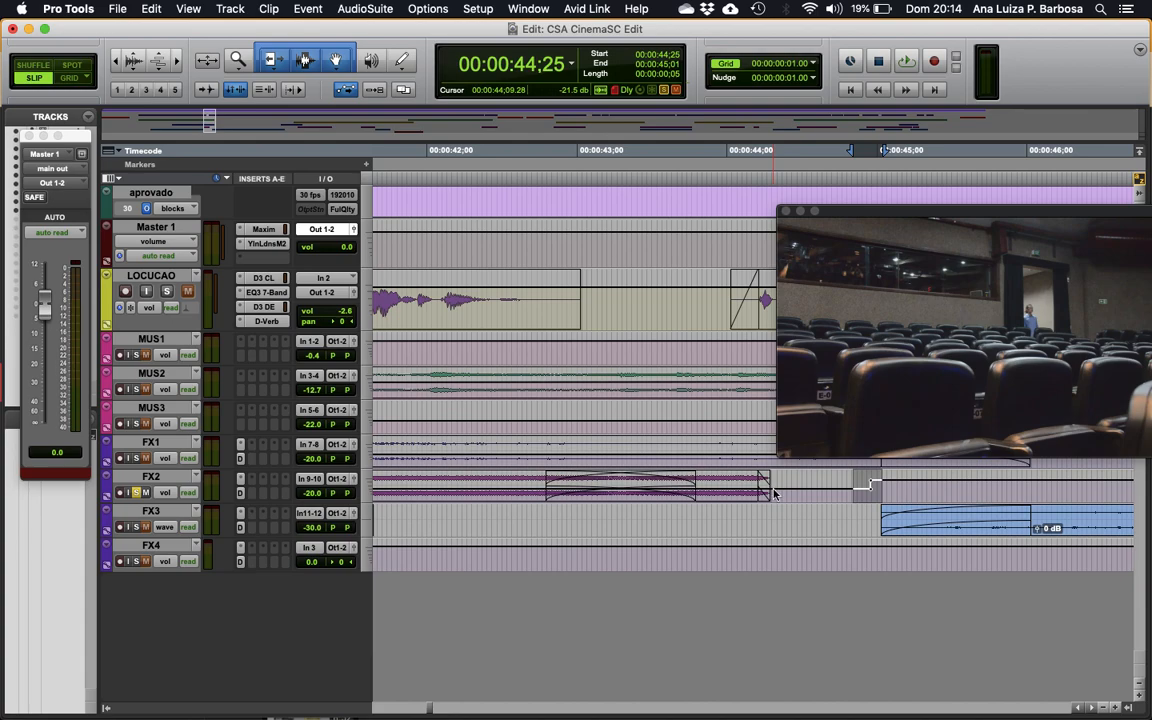
{"action": "key", "text": "super+d"}
{"action": "key", "text": "super+d"}
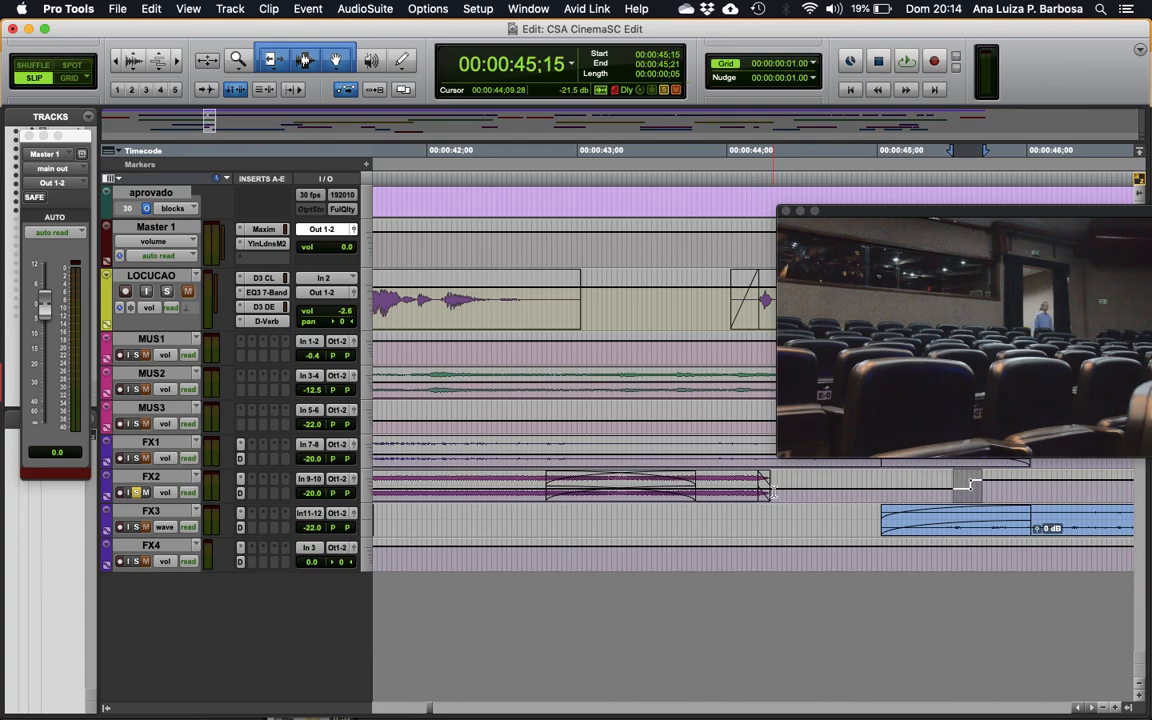
Play the end of the FX2 clip from 00:00:43;23 to check its reverb tail over the extended volume automation.
{"action": "left_click", "coordinate": [911, 492]}
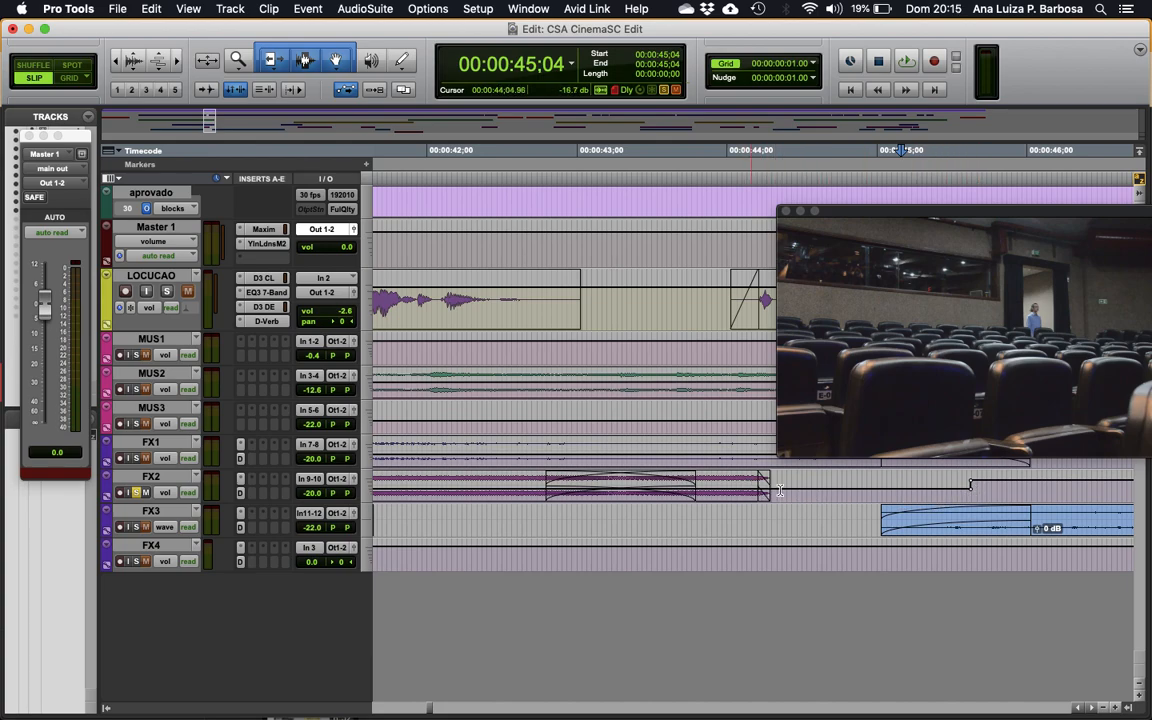
{"action": "left_click", "coordinate": [695, 490]}
{"action": "key", "text": "space"}
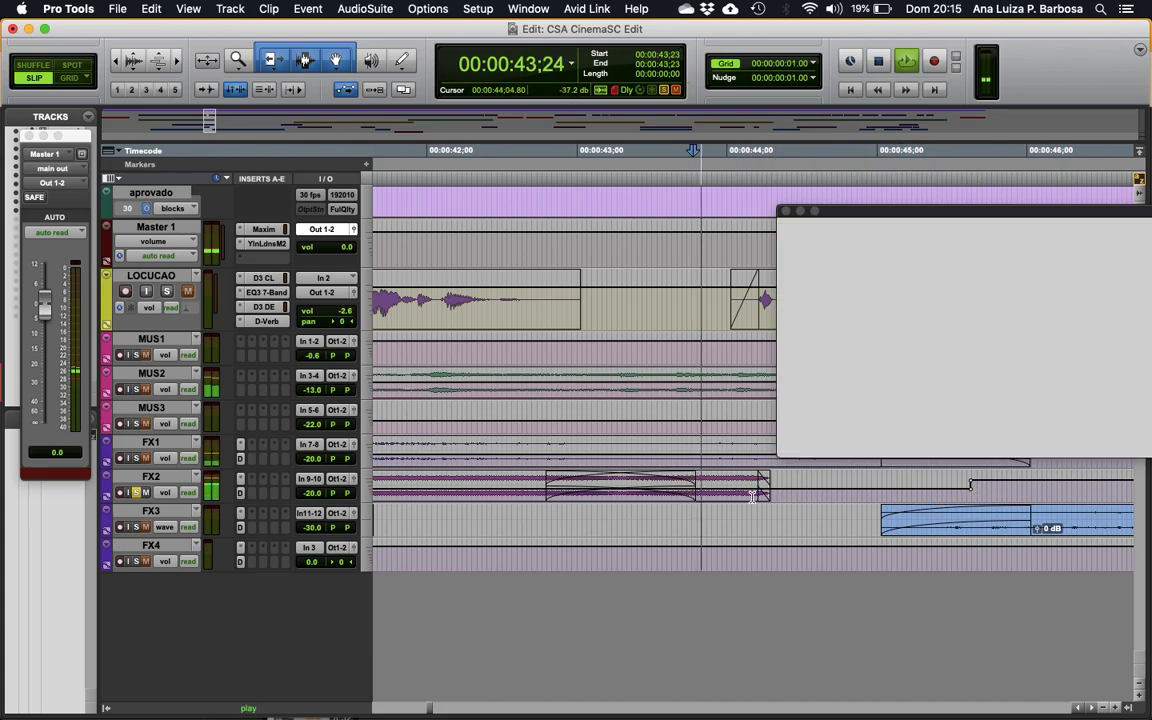
{"action": "key", "text": "space"}
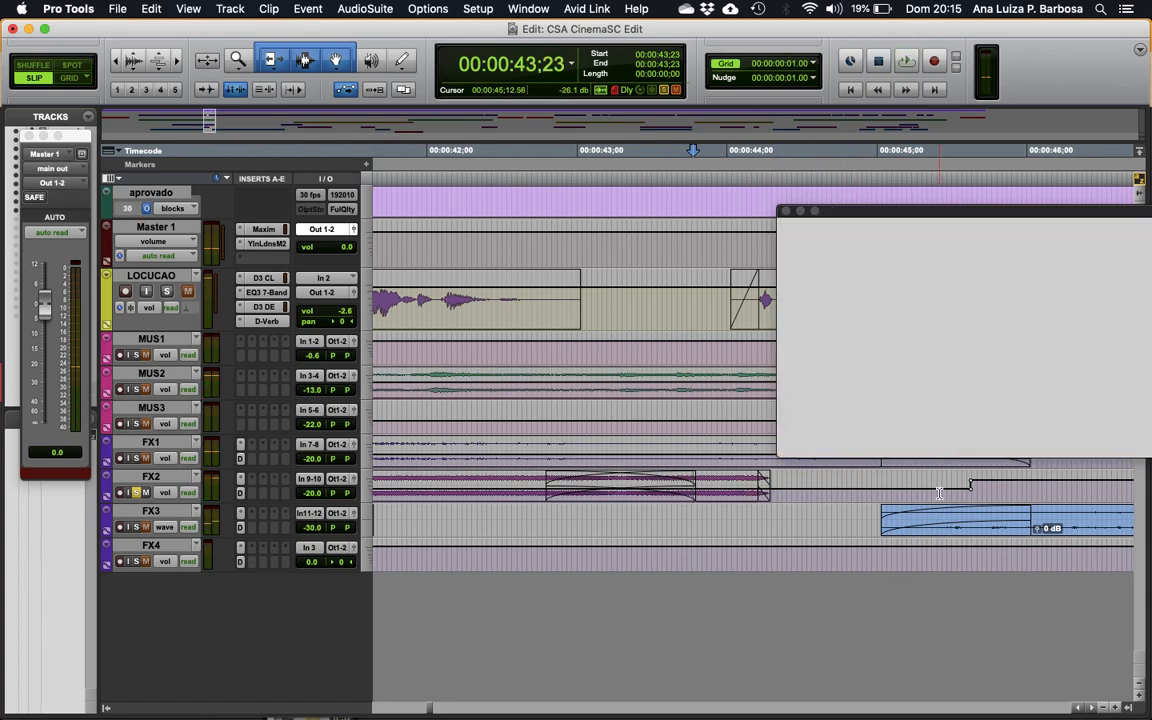
Add and move breakpoints in FX2's volume automation after the clip's end, turning the abrupt step before 00:00:46;00 into a gradual rise.
{"action": "left_click", "coordinate": [804, 488]}
{"action": "left_click_drag", "start_coordinate": [968, 487], "coordinate": [932, 486]}
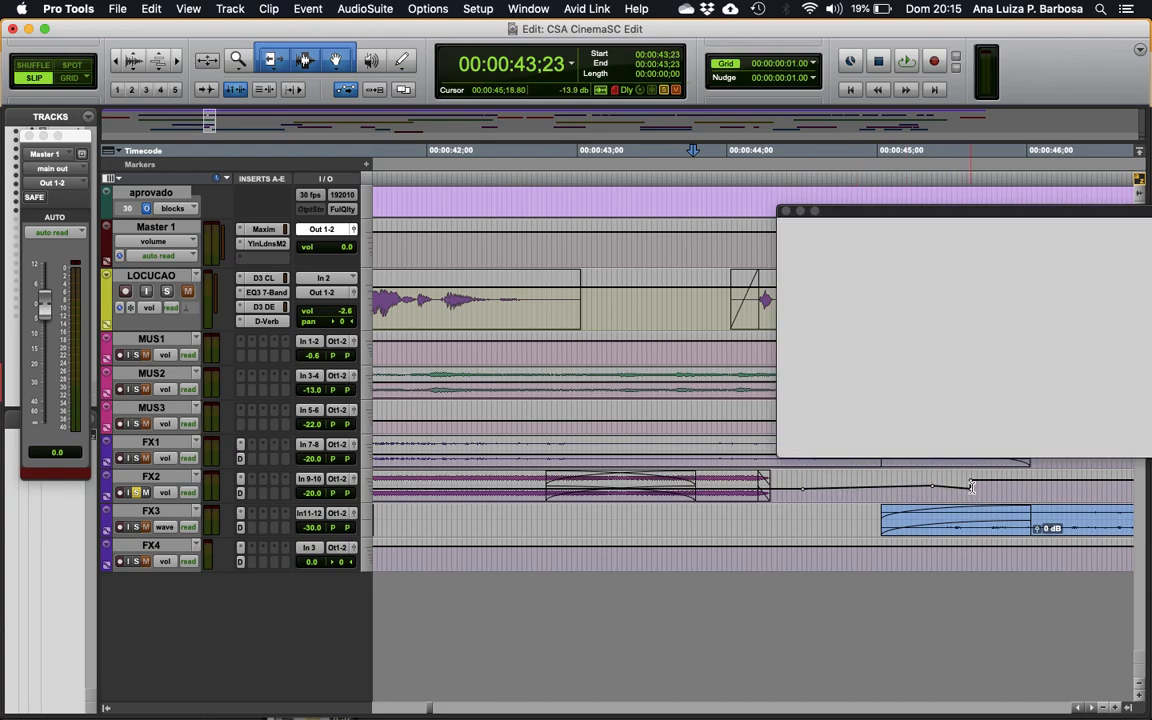
{"action": "left_click", "coordinate": [972, 488]}
{"action": "left_click_drag", "start_coordinate": [972, 481], "coordinate": [960, 487]}
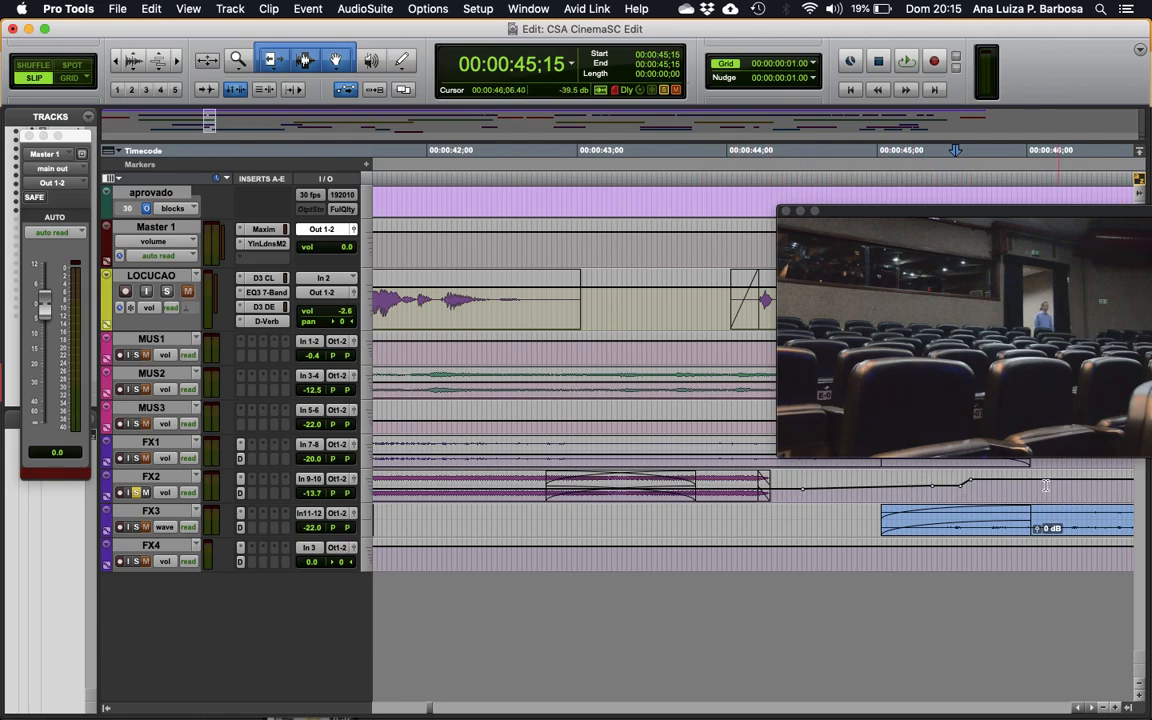
Play the FX2 clip's ending and the transition into the following FX3 clip from 00:00:43;05.
{"action": "left_click", "coordinate": [715, 490]}
{"action": "key", "text": "super+bracketleft"}
{"action": "key", "text": "super+bracketleft"}
{"action": "left_click", "coordinate": [718, 490]}
{"action": "key", "text": "space"}
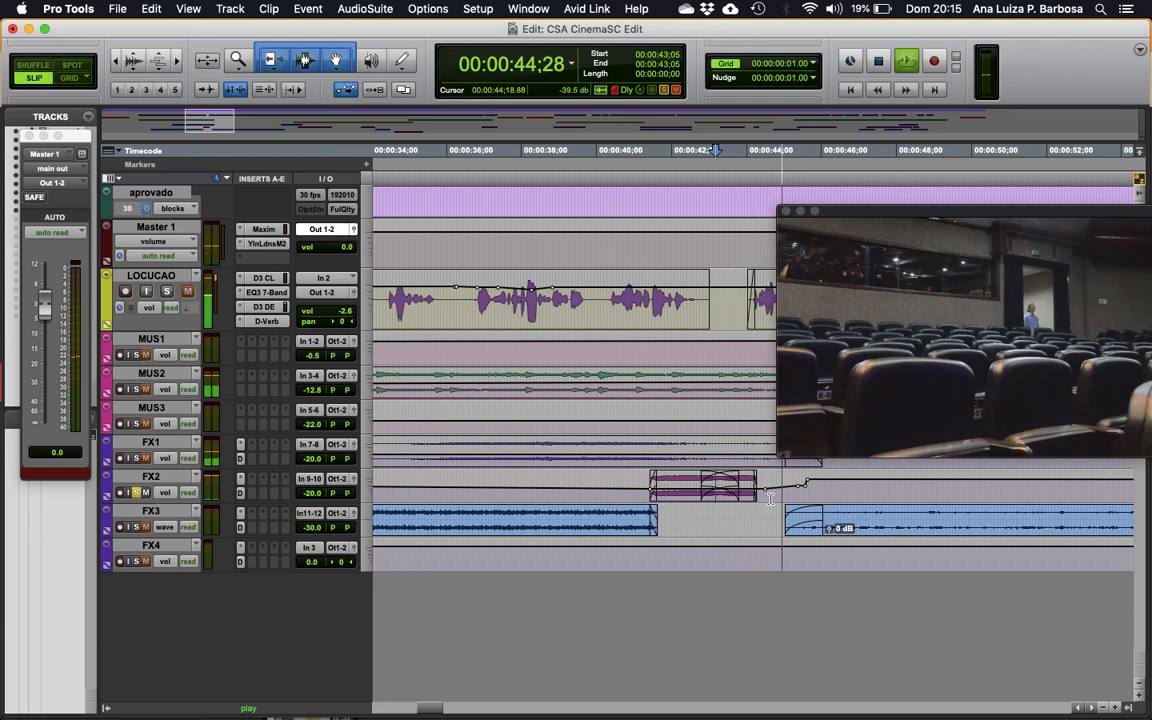
{"action": "key", "text": "space"}
Enlarge the FX2 track's height, with the timeline zoomed in on the clip's end near 00:00:44;04.
{"action": "left_click", "coordinate": [777, 505]}
{"action": "key", "text": "super+bracketright"}
{"action": "key", "text": "super+bracketright"}
{"action": "key", "text": "super+bracketright"}
{"action": "key", "text": "super+bracketleft"}
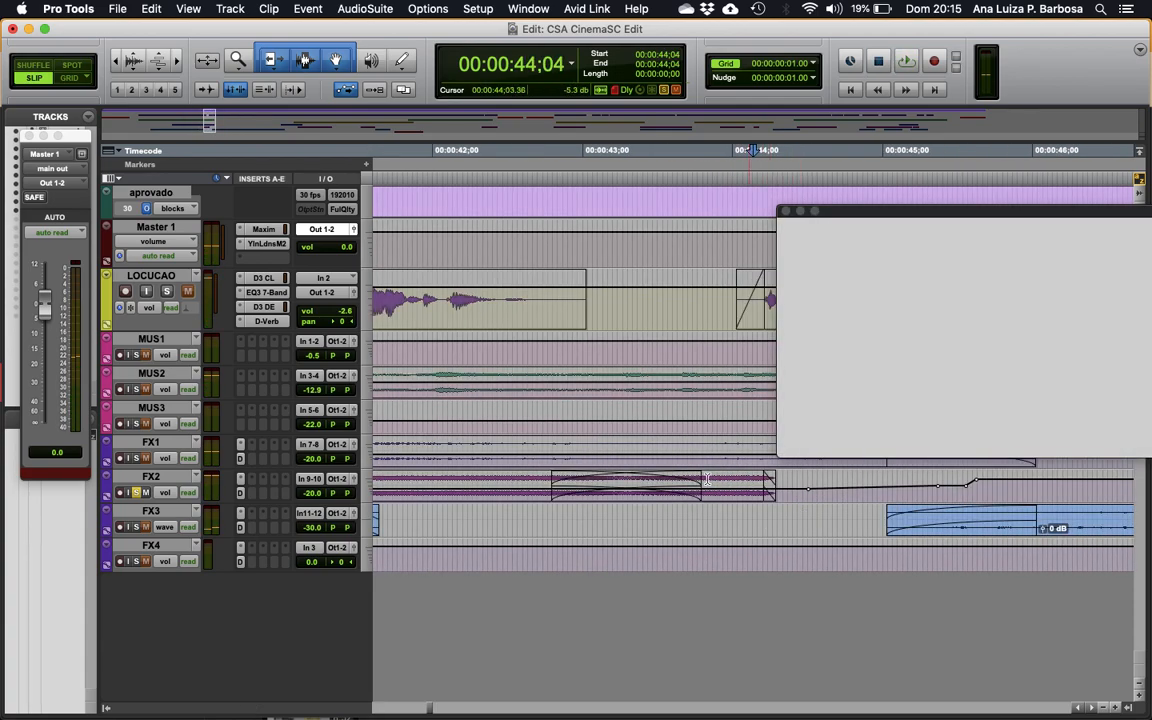
{"action": "left_click_drag", "start_coordinate": [172, 505], "coordinate": [171, 568]}
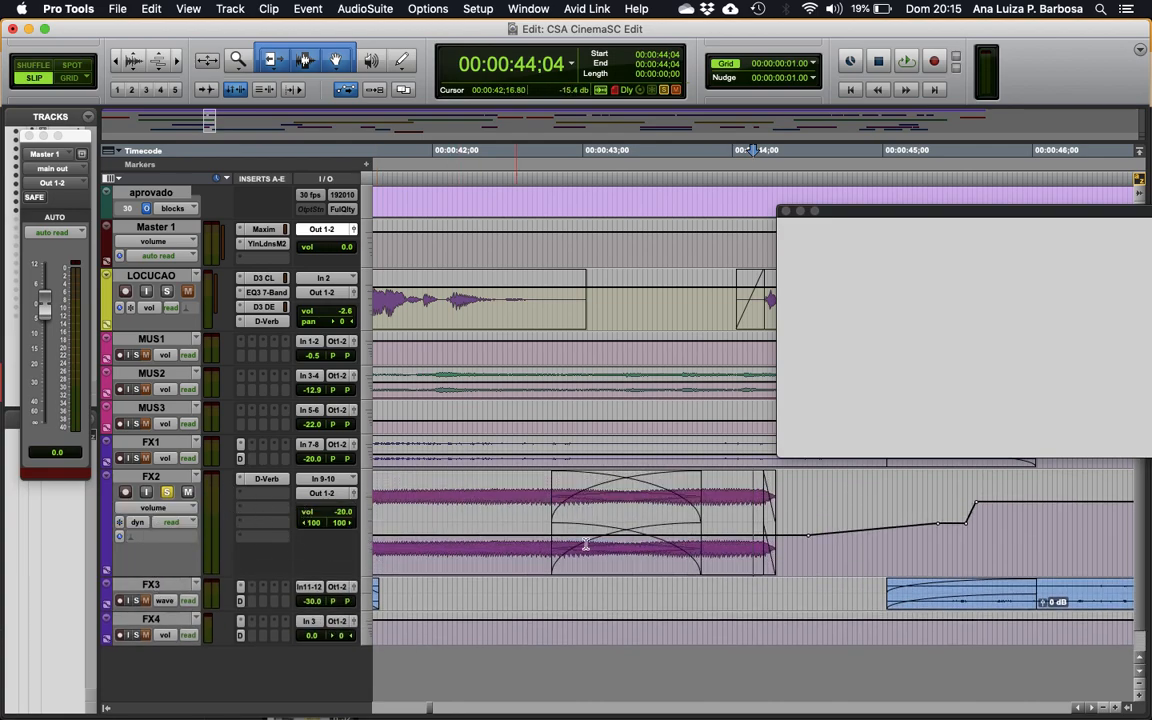
{"action": "scroll", "coordinate": [533, 549], "scroll_direction": "down", "scroll_amount": 1}
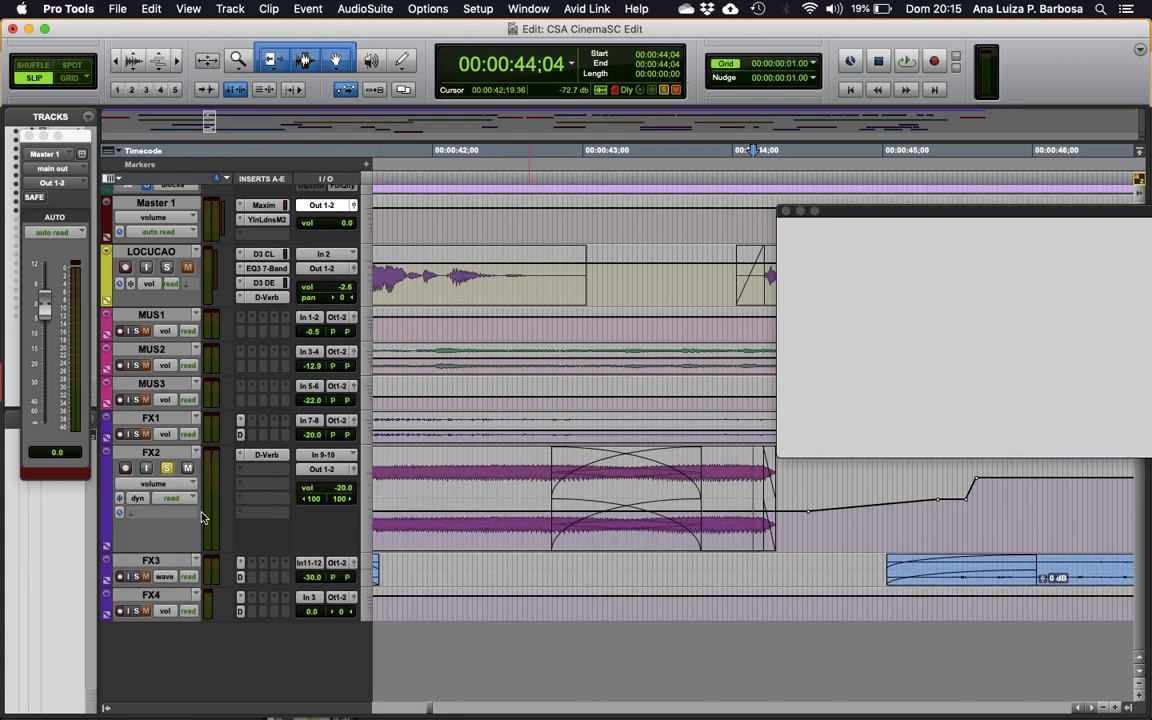
Open FX2's D-Verb and enable automation for all its parameters, from Master Bypass through LP Filter.
{"action": "left_click", "coordinate": [241, 458]}
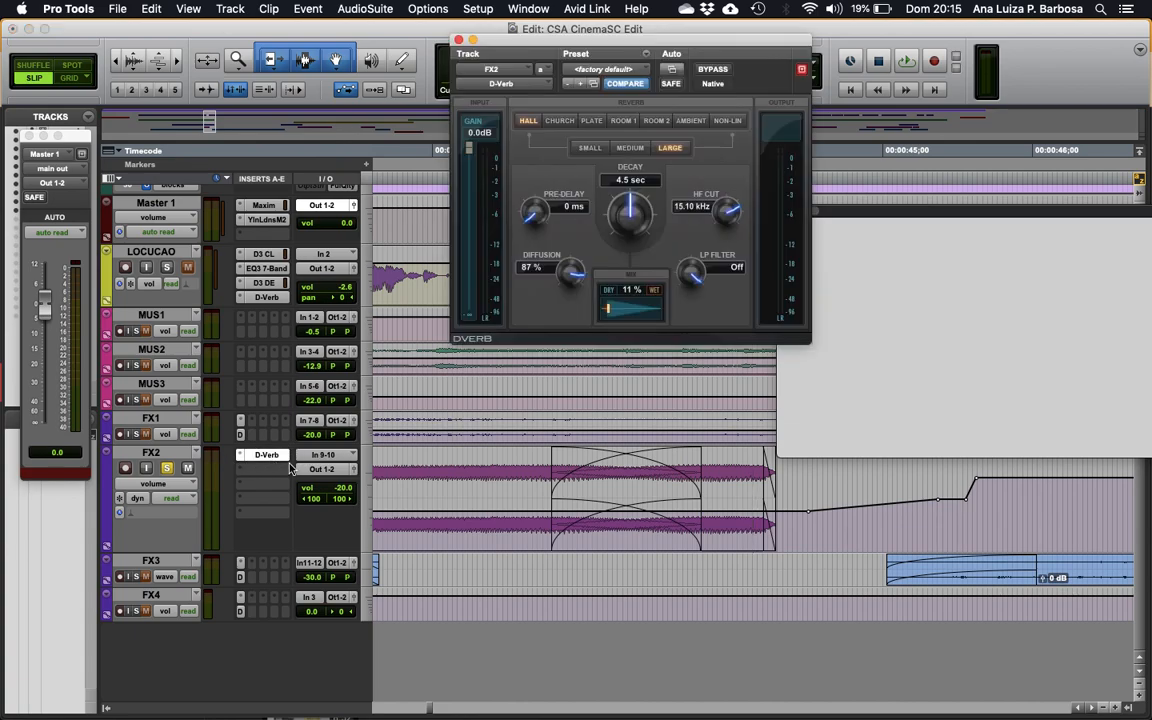
{"action": "left_click", "coordinate": [674, 71]}
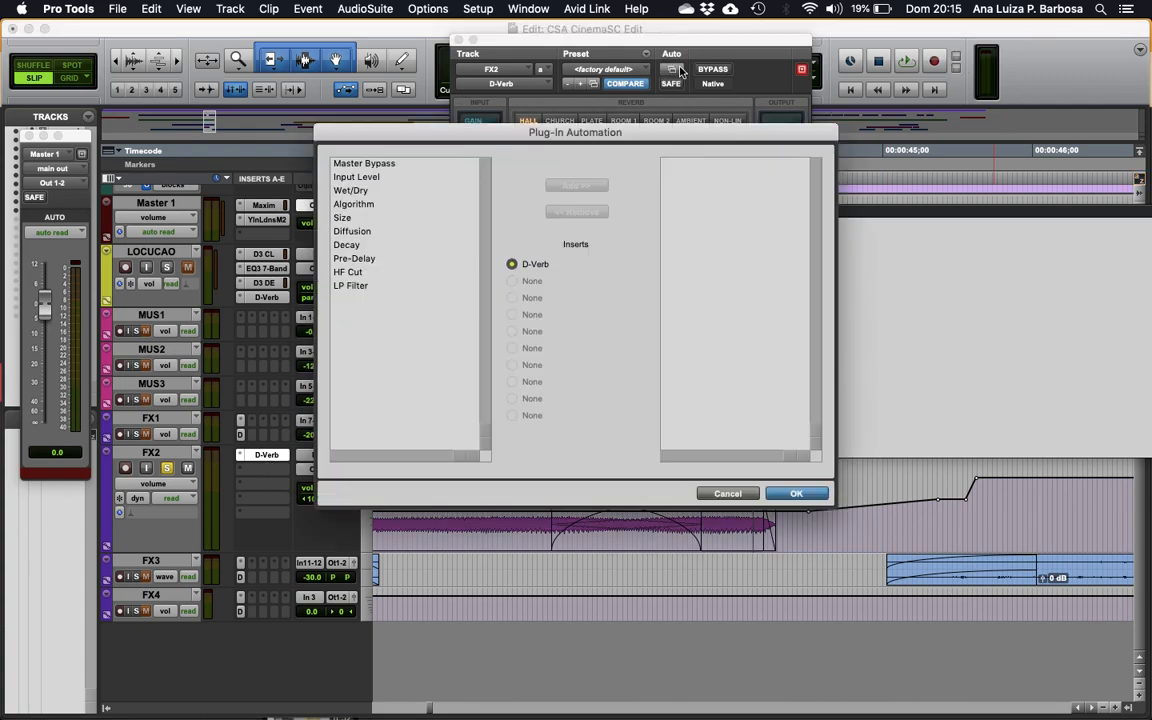
{"action": "left_click", "coordinate": [363, 163]}
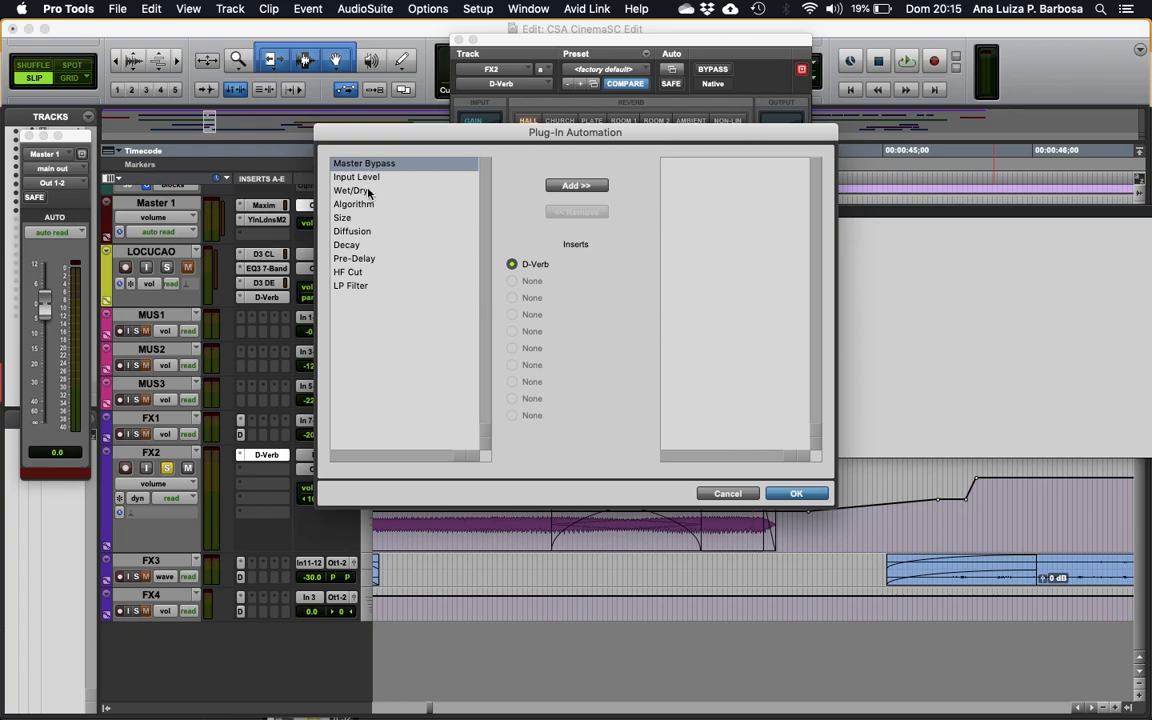
{"action": "left_click", "coordinate": [374, 289], "text": "shift"}
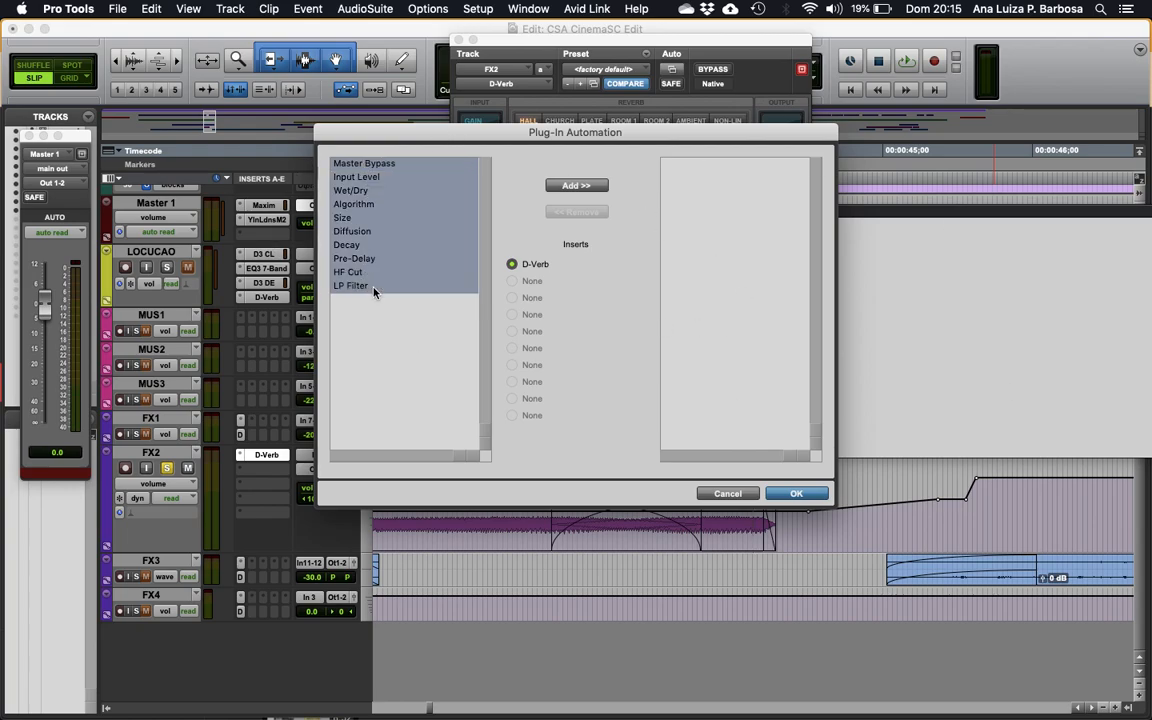
{"action": "left_click", "coordinate": [578, 186]}
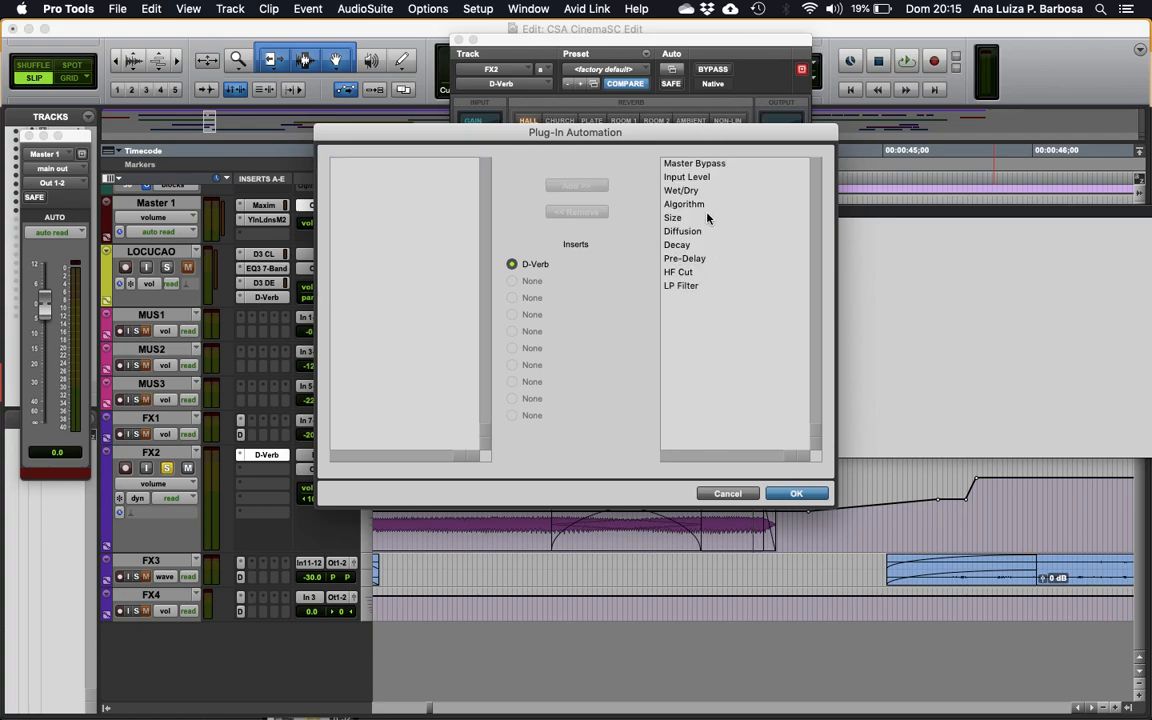
{"action": "left_click", "coordinate": [796, 494]}
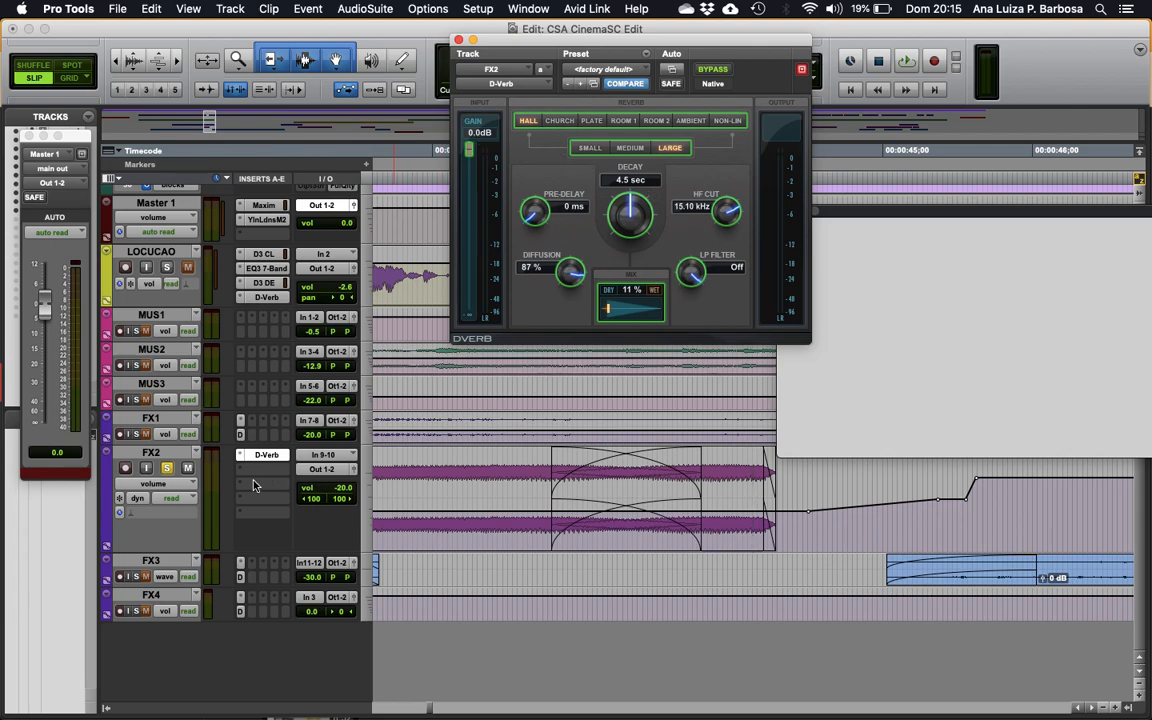
Show the D-Verb Wet/Dry automation on the FX2 track in place of the volume automation.
{"action": "left_click", "coordinate": [165, 487]}
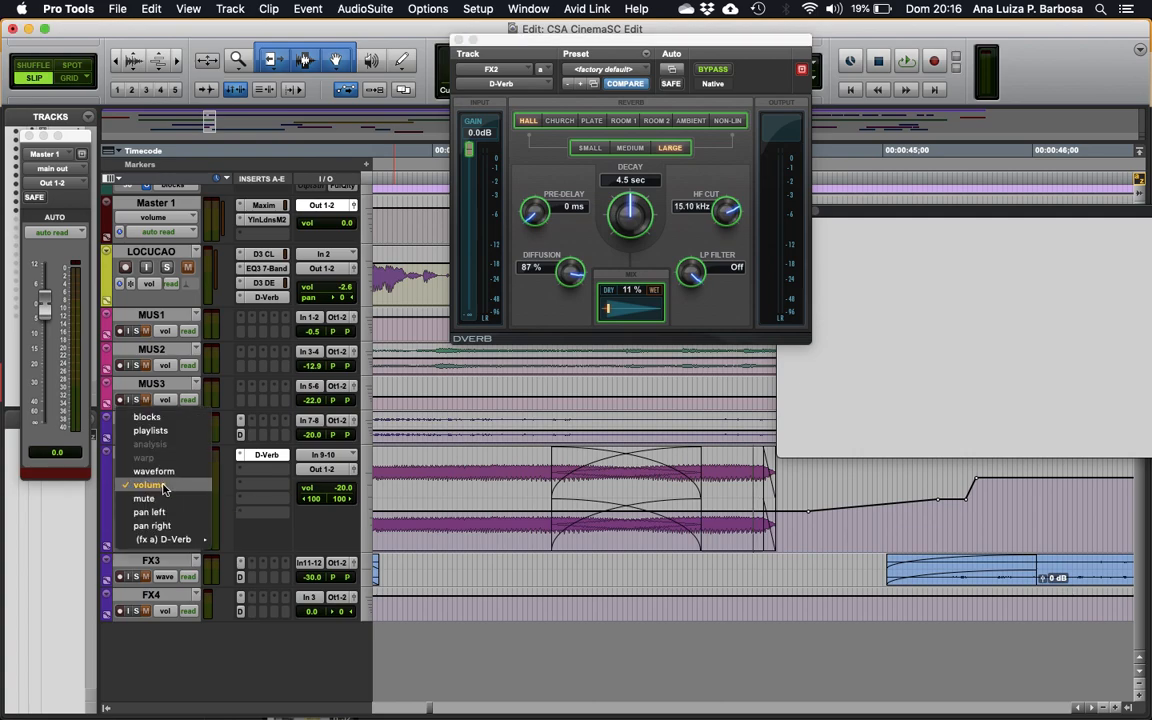
{"action": "mouse_move", "coordinate": [150, 541]}
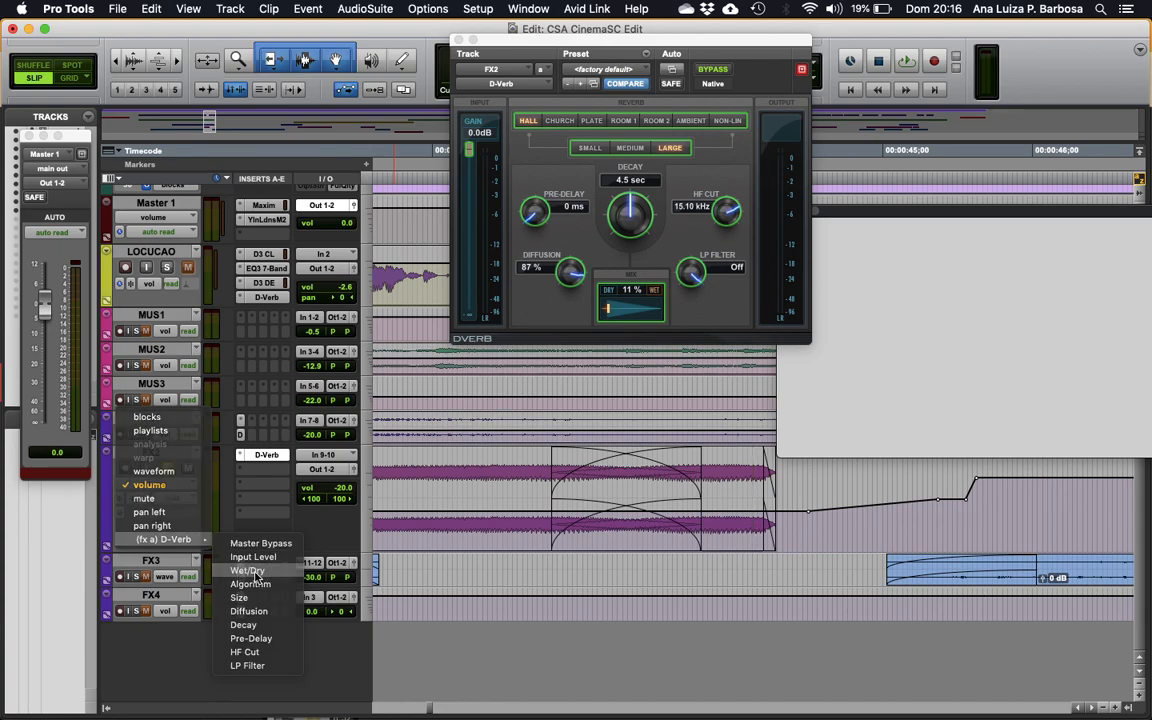
{"action": "left_click", "coordinate": [255, 572]}
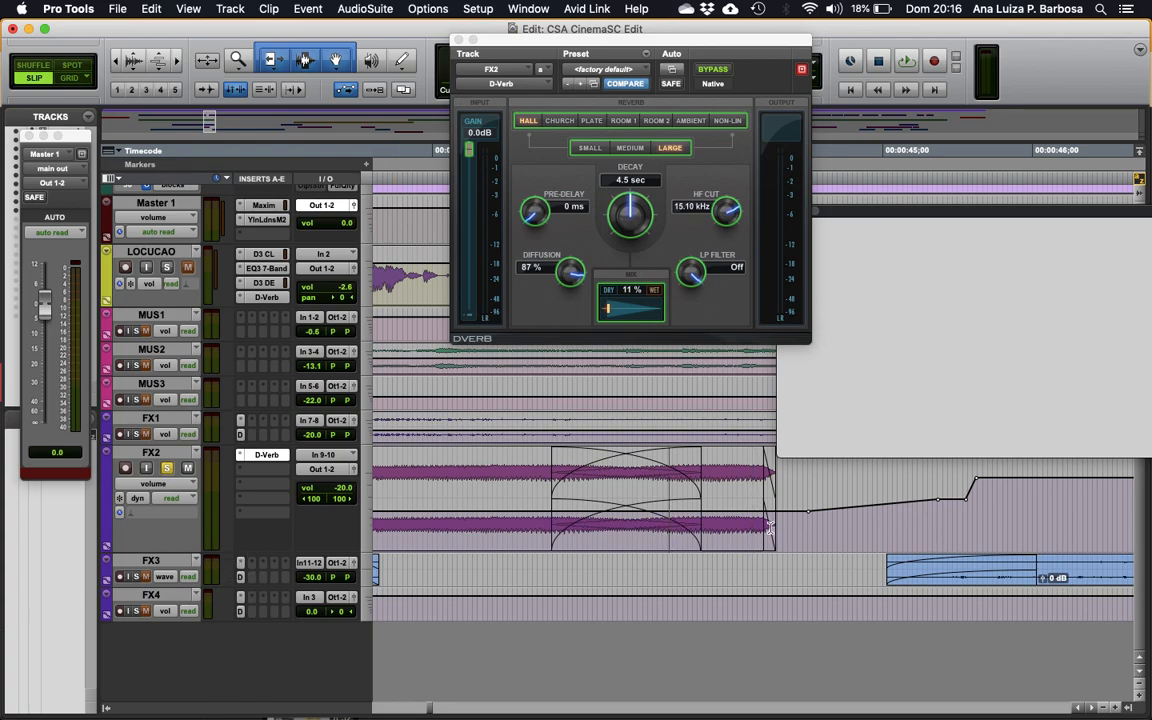
{"action": "key", "text": "r"}
{"action": "key", "text": "r"}
{"action": "key", "text": "r"}
{"action": "left_click", "coordinate": [158, 486]}
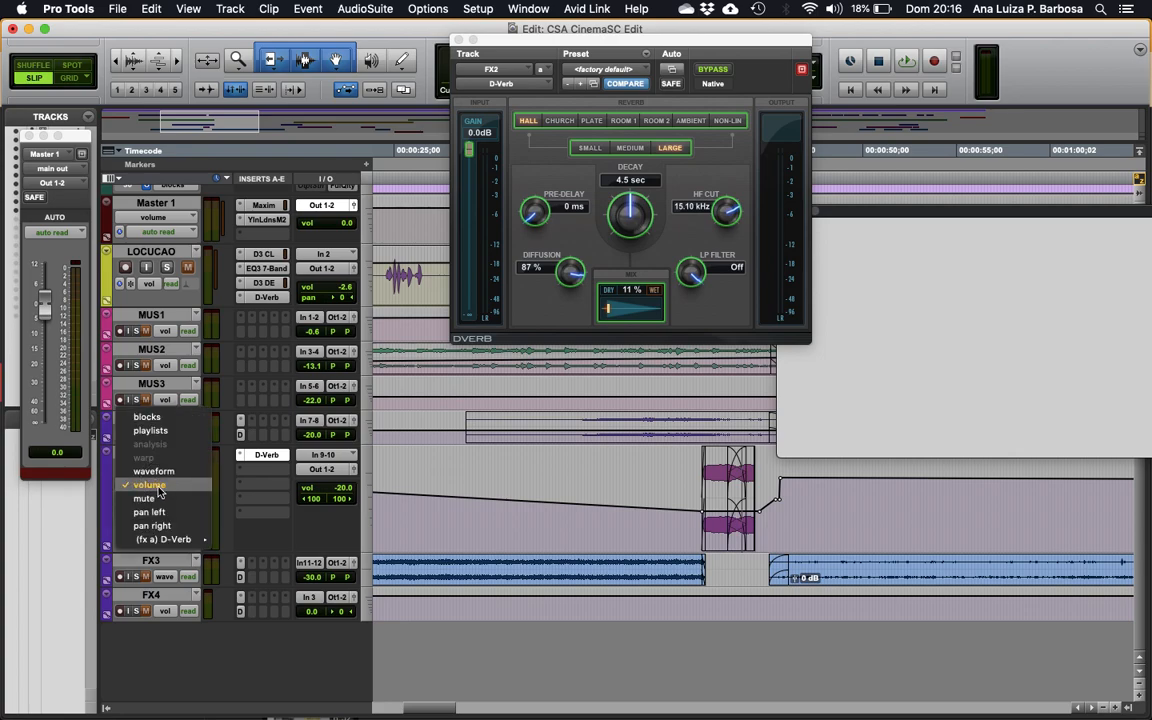
{"action": "mouse_move", "coordinate": [195, 539]}
{"action": "left_click", "coordinate": [266, 571]}
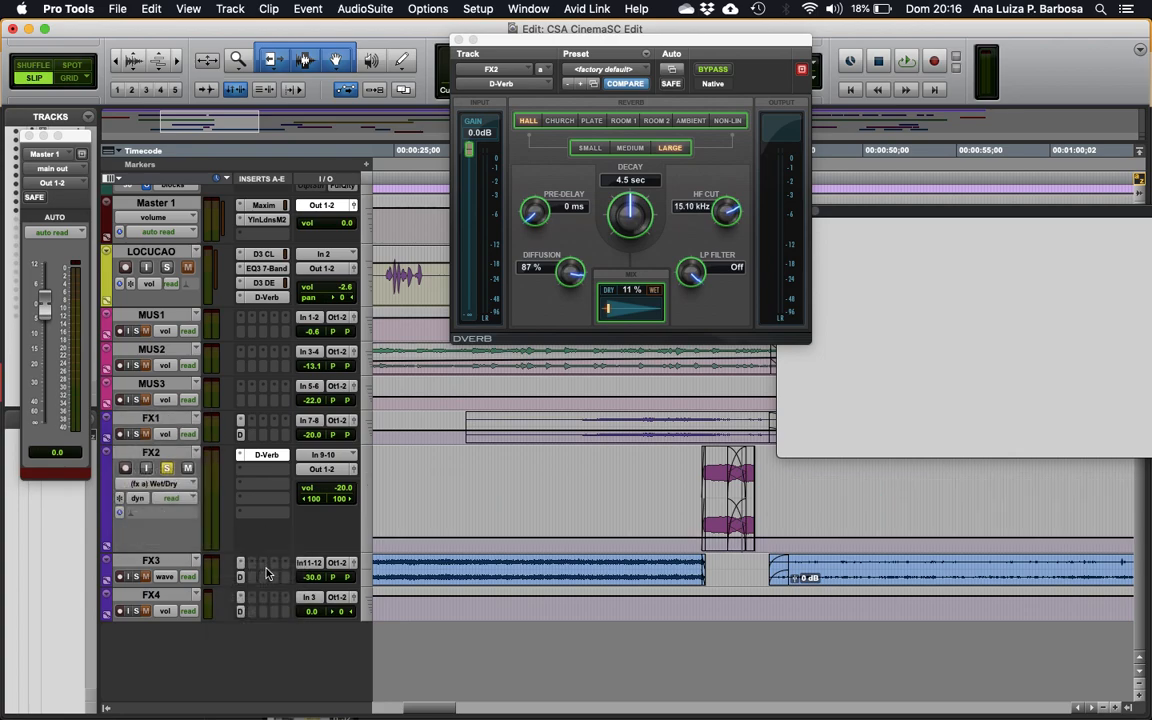
Draw FX2's Wet/Dry automation dipping just before the clip, rising to about 83% at its end and falling back after it.
{"action": "left_click", "coordinate": [717, 545]}
{"action": "key", "text": "t"}
{"action": "key", "text": "t"}
{"action": "key", "text": "t"}
{"action": "left_click", "coordinate": [612, 544]}
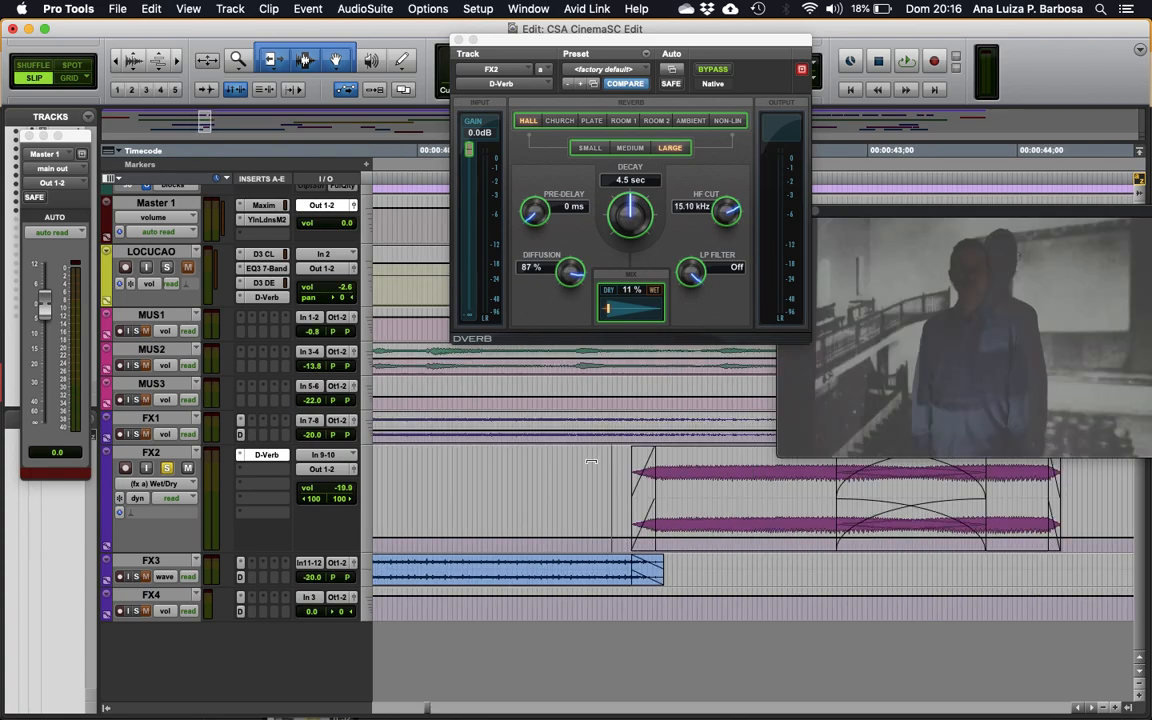
{"action": "left_click", "coordinate": [609, 538], "text": "super"}
{"action": "left_click", "coordinate": [1086, 540], "text": "super"}
{"action": "left_click_drag", "start_coordinate": [1088, 540], "coordinate": [1083, 484]}
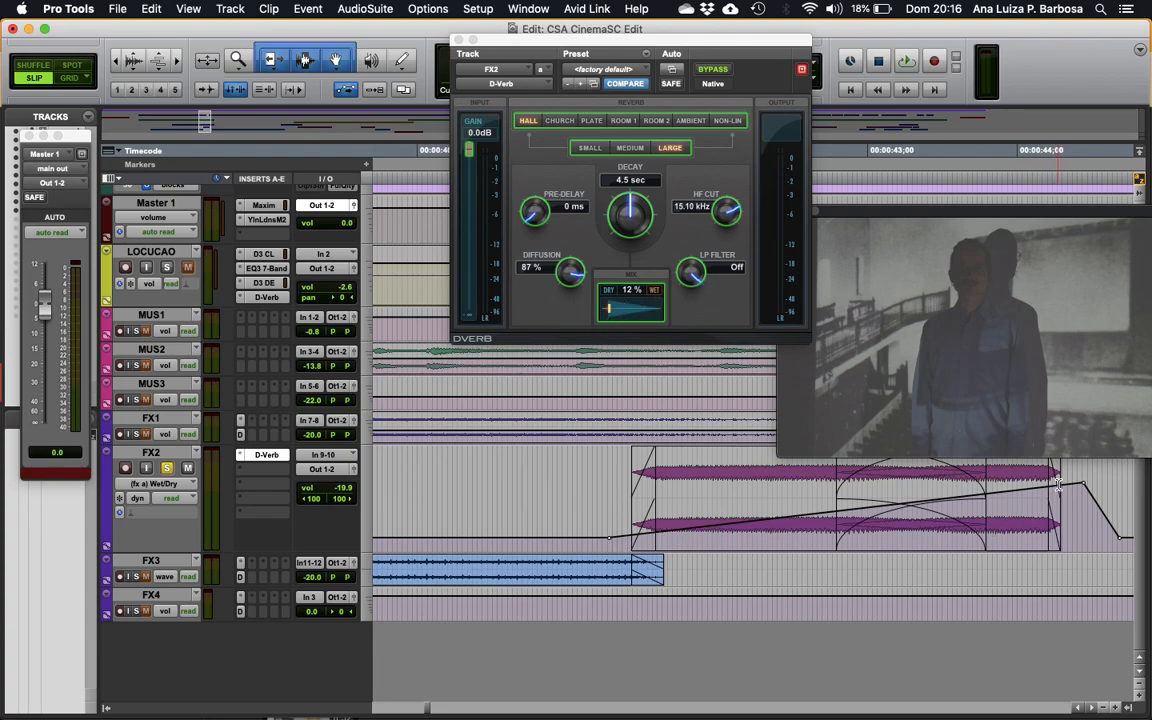
{"action": "left_click_drag", "start_coordinate": [1085, 485], "coordinate": [1071, 466]}
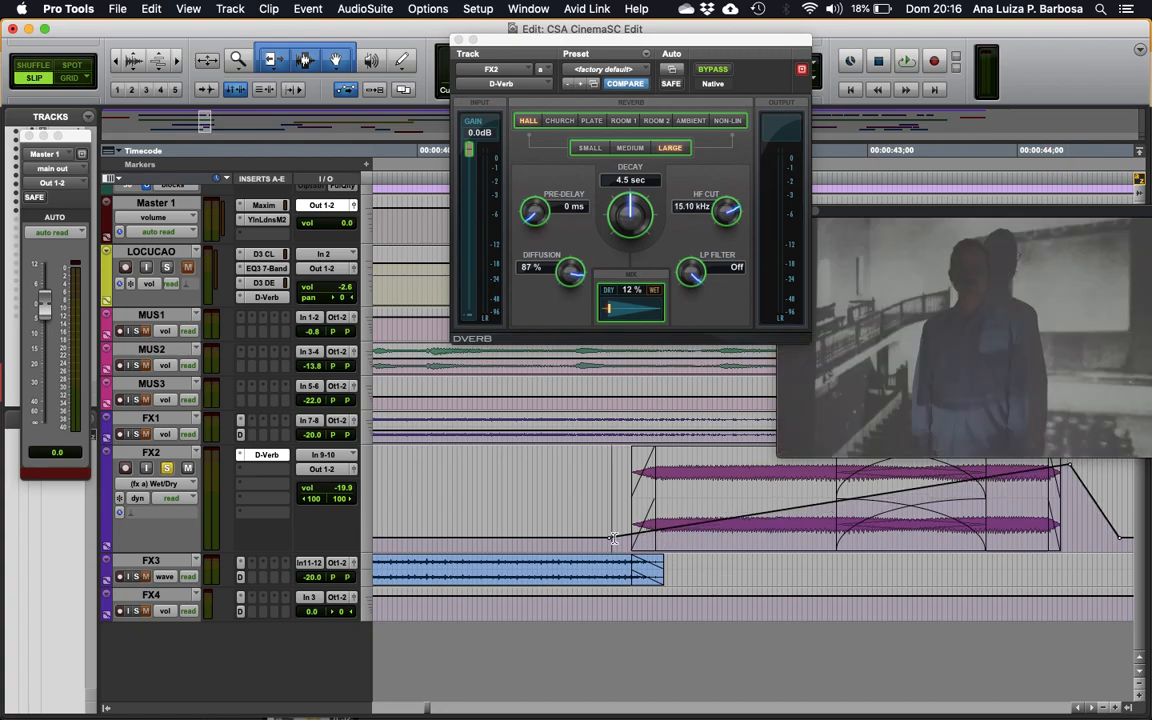
{"action": "left_click_drag", "start_coordinate": [636, 538], "coordinate": [617, 547]}
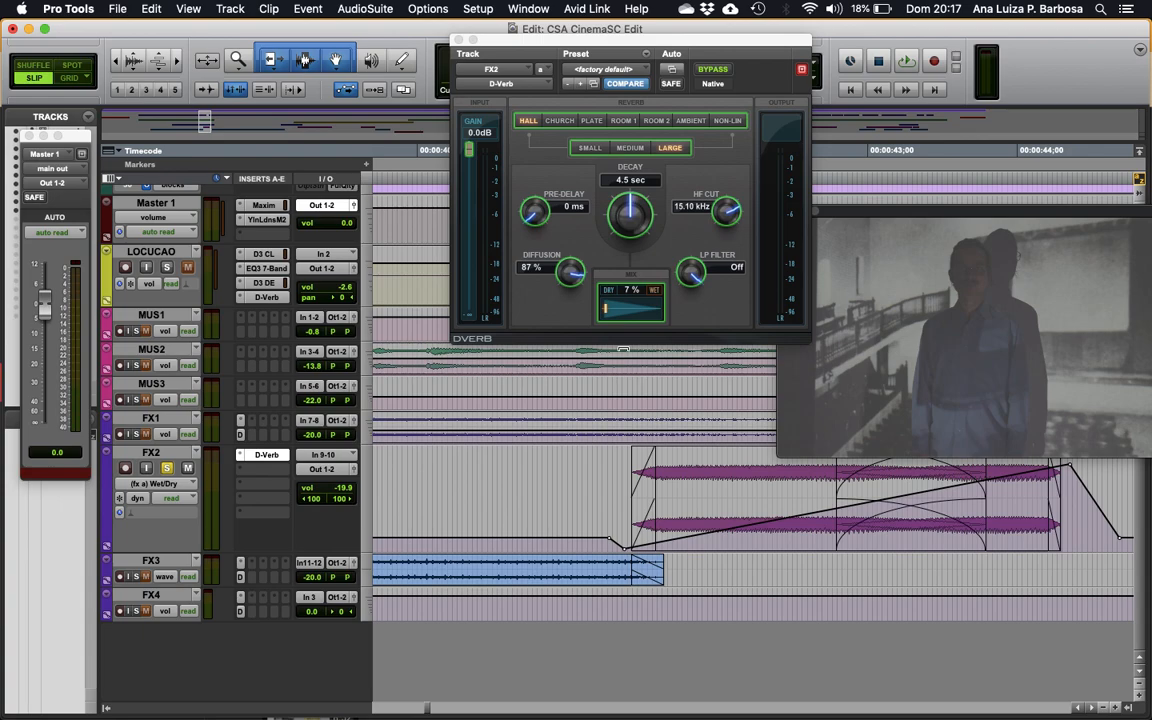
Play the FX2 clip from 00:00:41;10 to check the rising Wet/Dry automation, inspecting its peak breakpoint.
{"action": "key", "text": "space"}
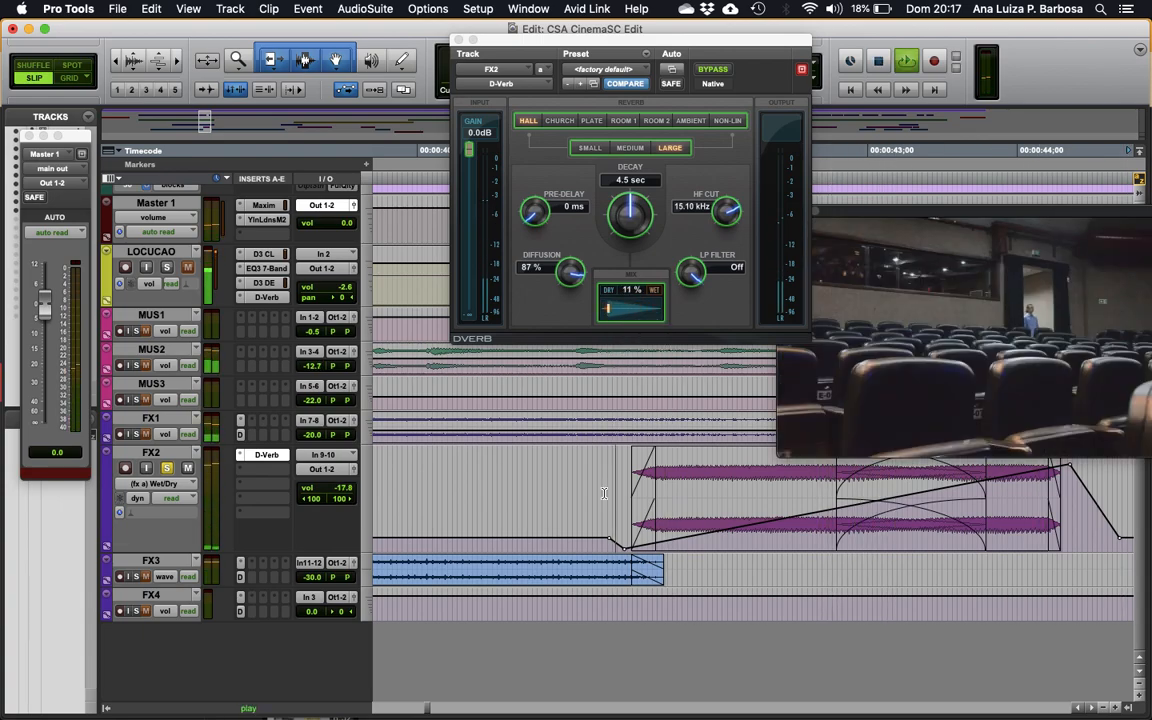
{"action": "key", "text": "space"}
{"action": "key", "text": "space"}
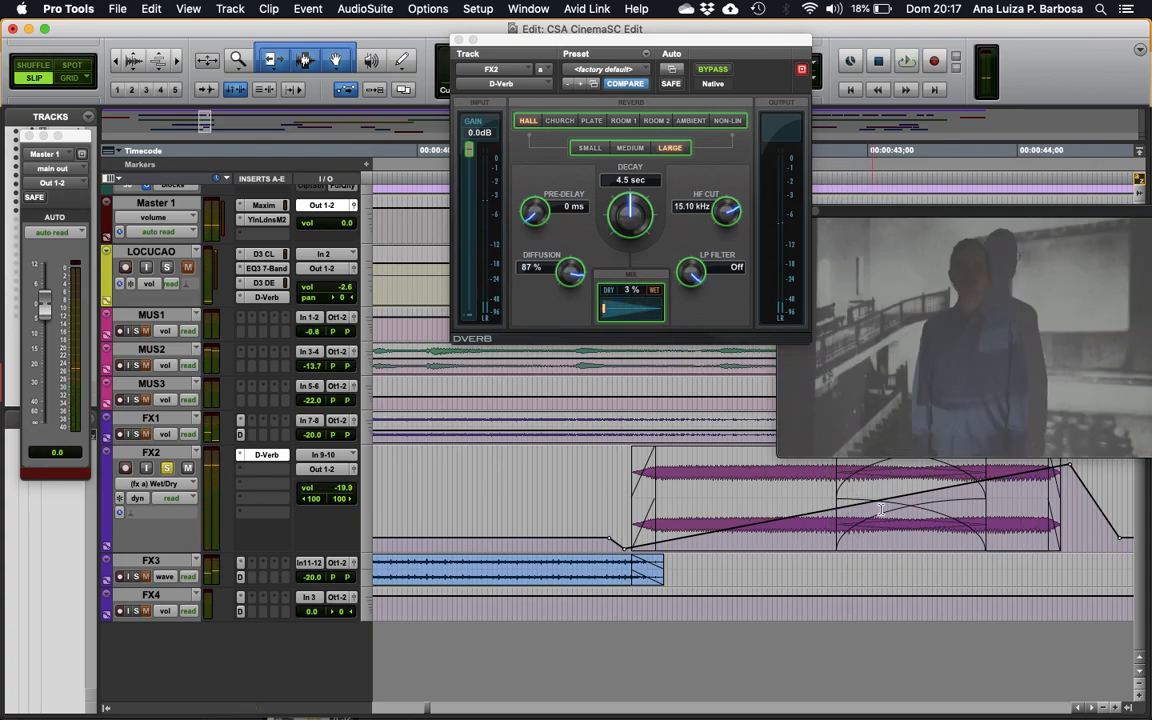
{"action": "left_click_drag", "start_coordinate": [1072, 467], "coordinate": [1071, 466]}
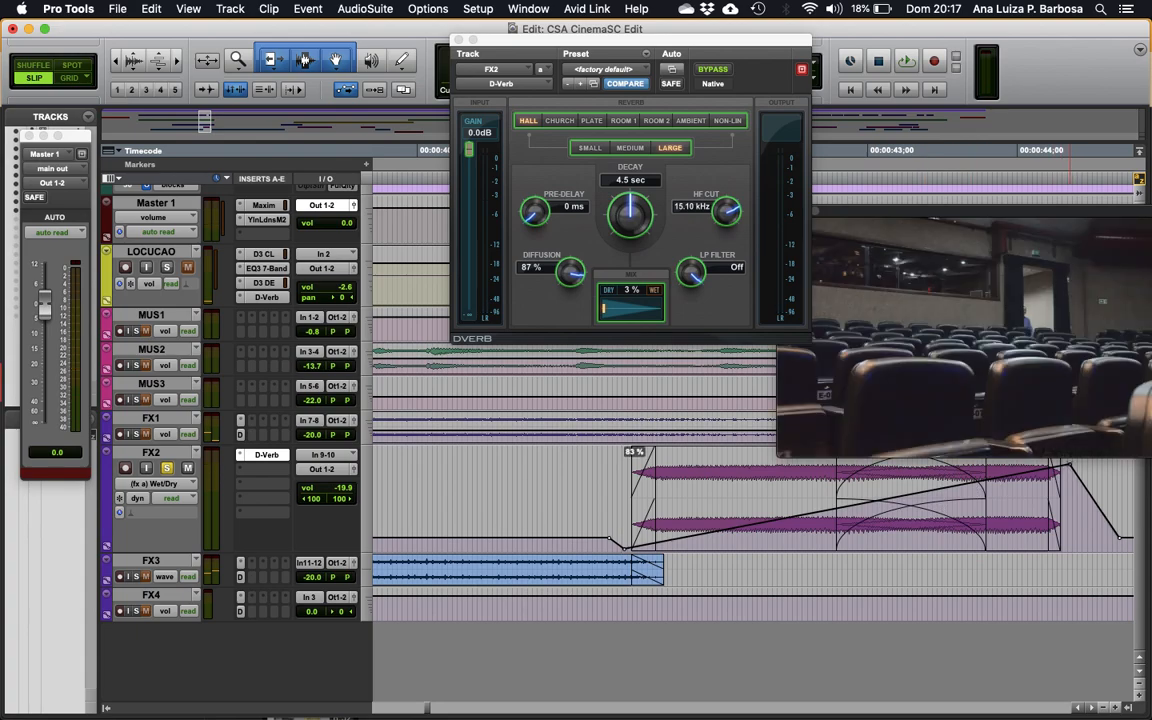
{"action": "left_click", "coordinate": [480, 491]}
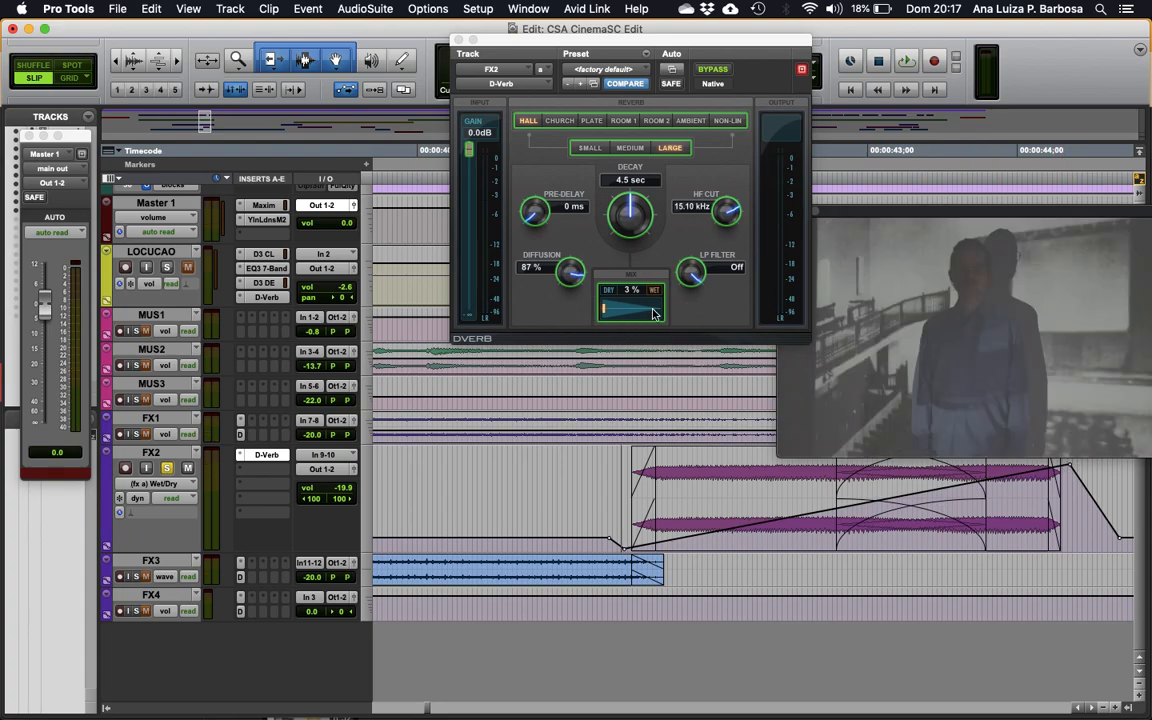
{"action": "key", "text": "space"}
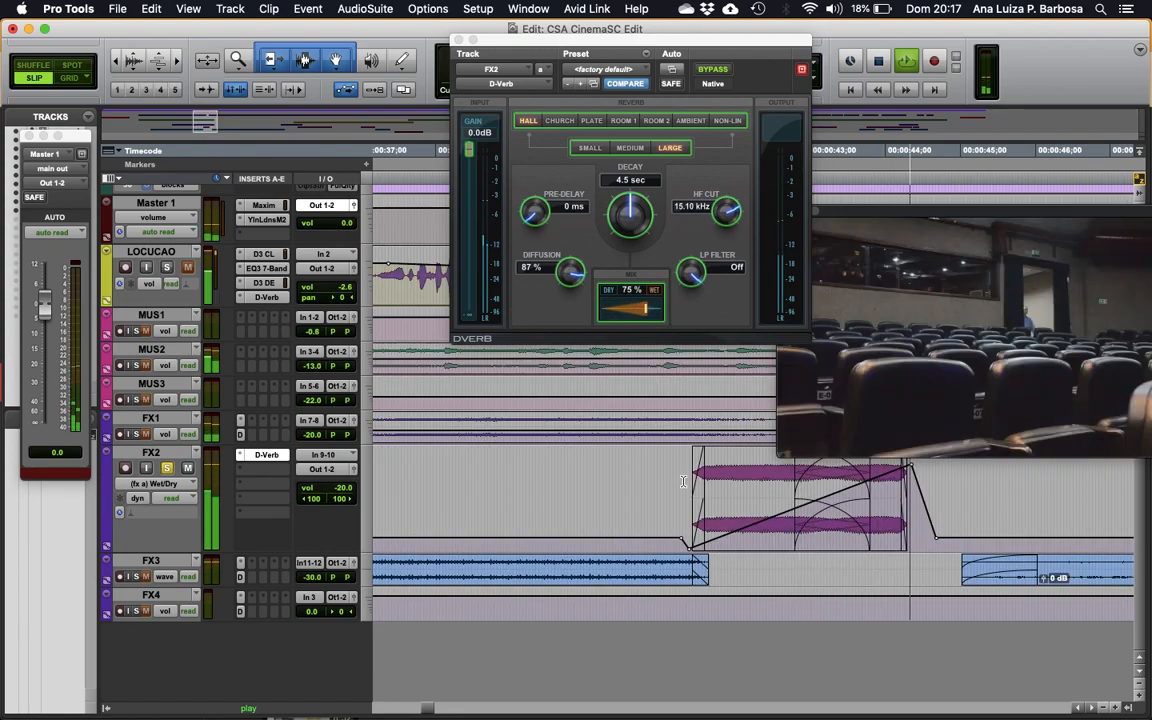
{"action": "key", "text": "space"}
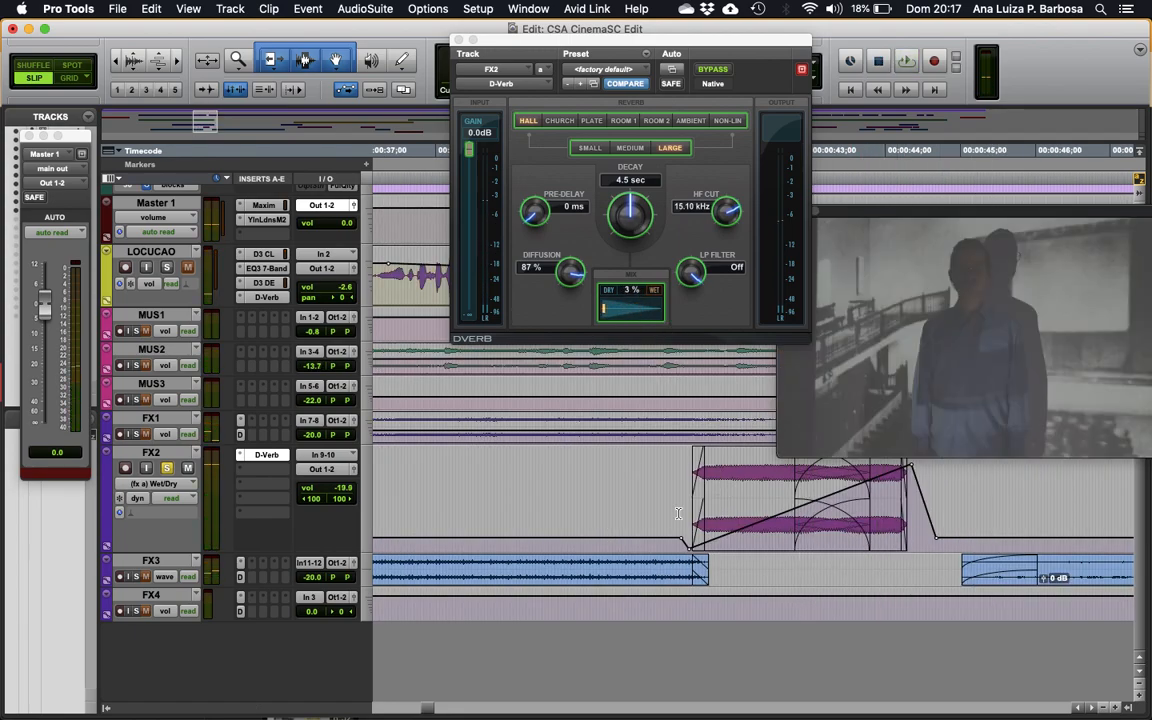
Reduce the FX2 track's height, with the timeline zoomed out to show the neighbouring FX3 clips.
{"action": "key", "text": "r"}
{"action": "key", "text": "r"}
{"action": "key", "text": "r"}
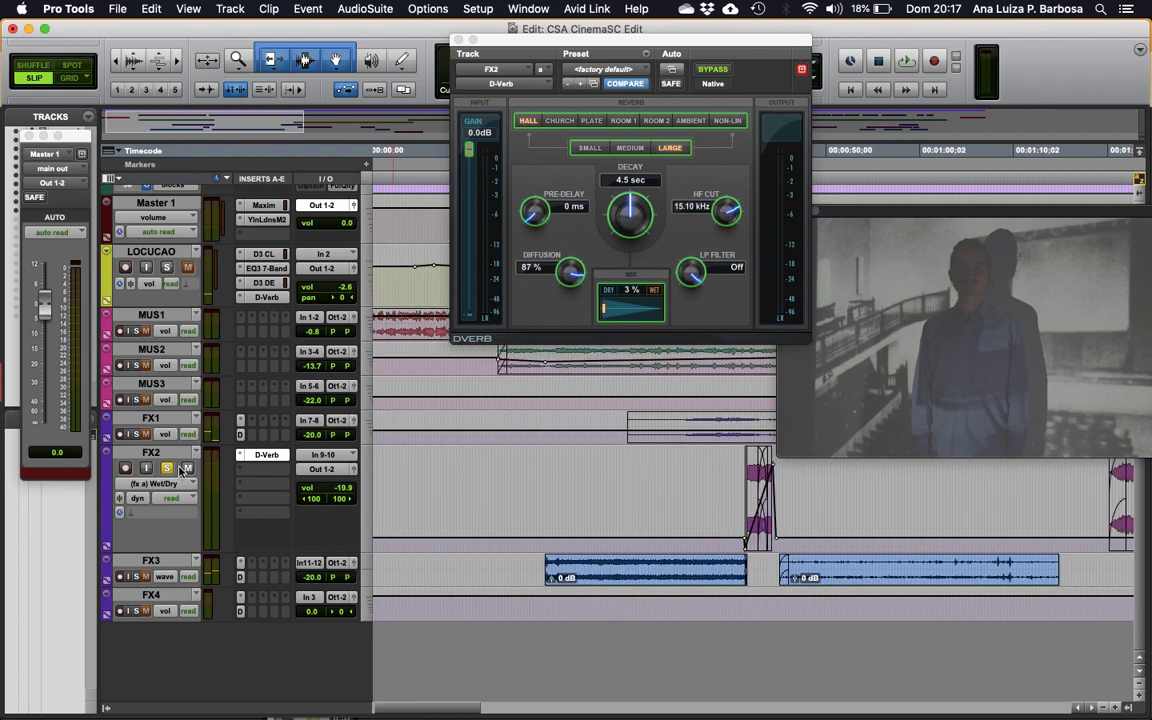
{"action": "key", "text": "t"}
{"action": "key", "text": "t"}
{"action": "key", "text": "t"}
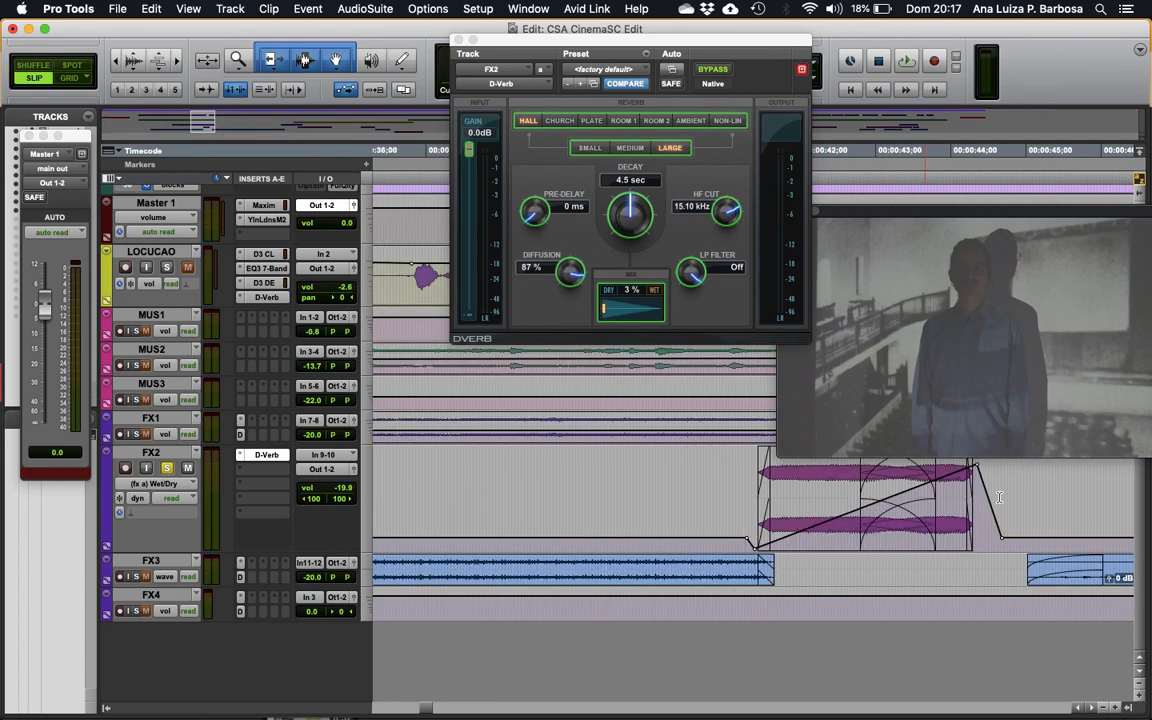
{"action": "key", "text": "r"}
{"action": "key", "text": "r"}
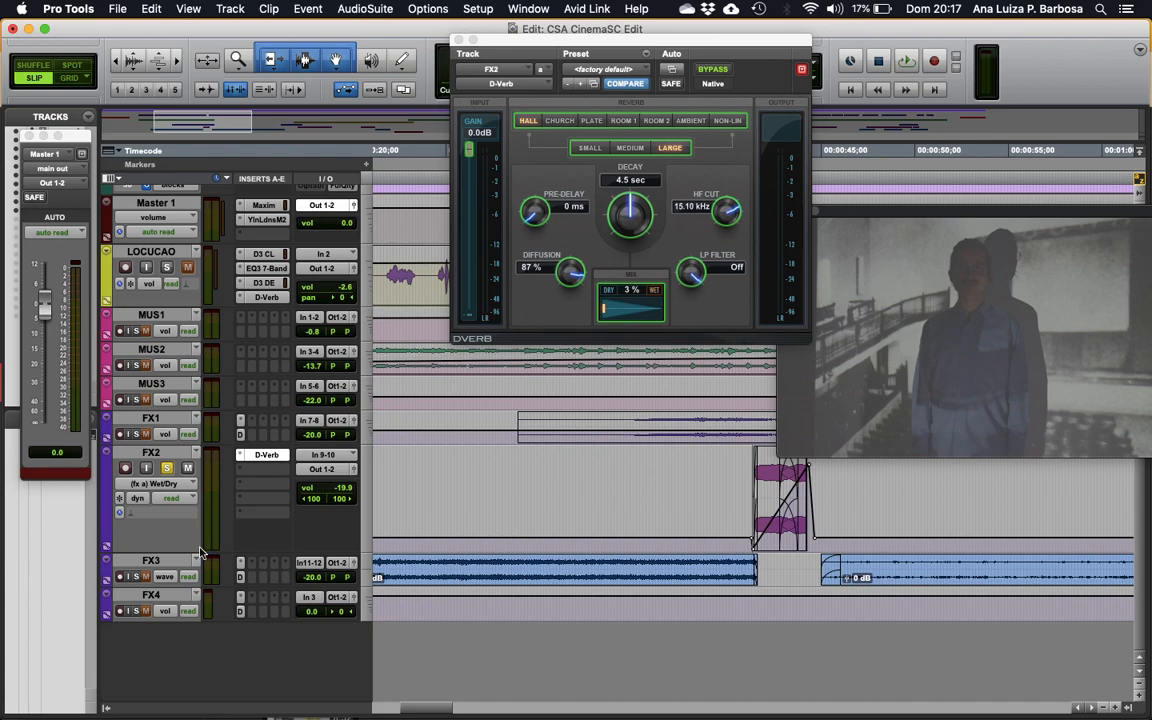
{"action": "left_click_drag", "start_coordinate": [196, 551], "coordinate": [200, 489]}
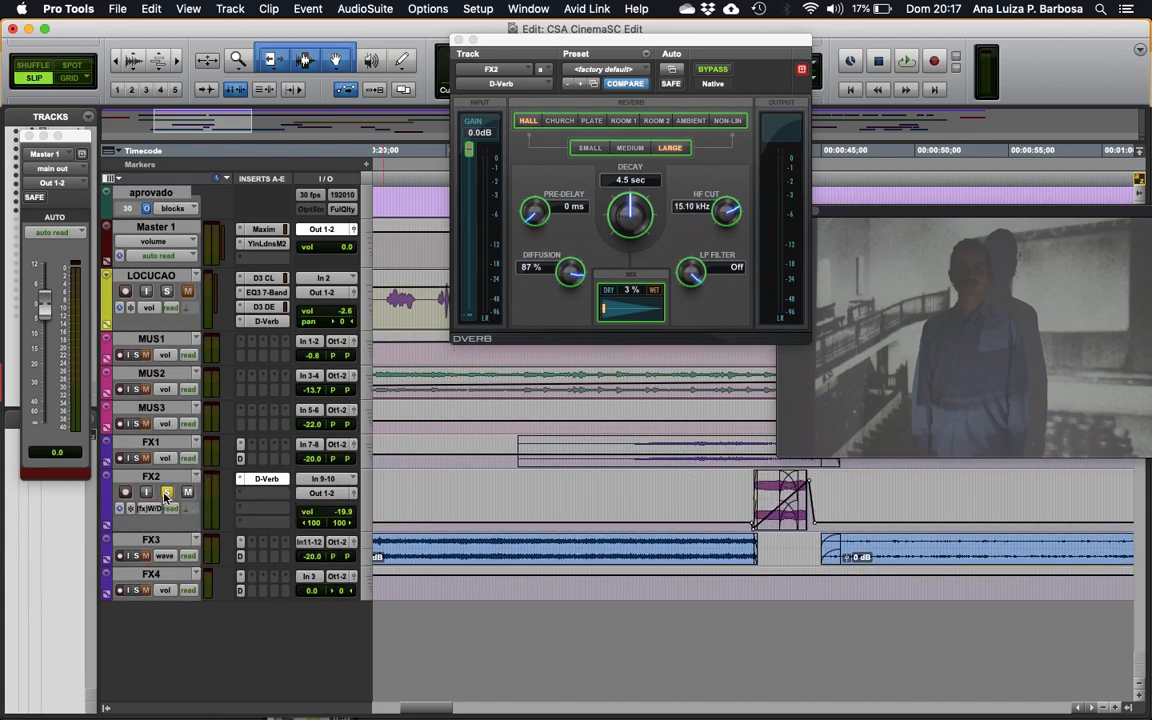
Turn off FX2's solo and close D-Verb to play the full mix from 00:00:43;10.
{"action": "left_click", "coordinate": [167, 492]}
{"action": "left_click", "coordinate": [258, 481]}
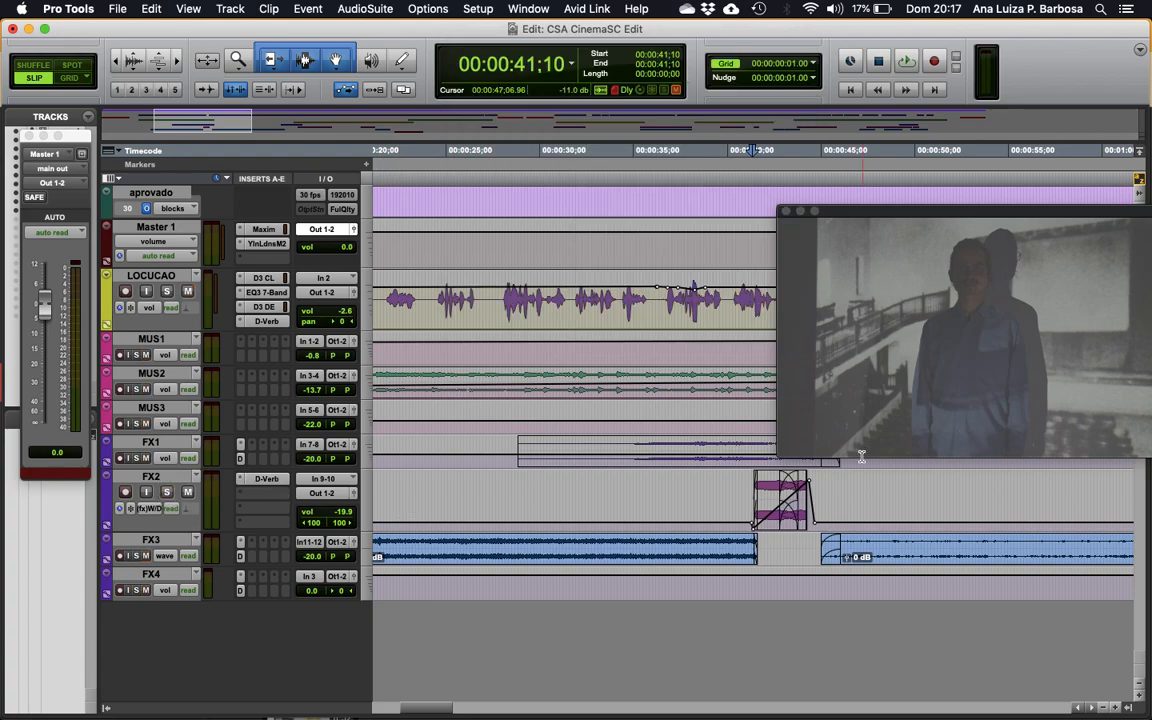
{"action": "left_click", "coordinate": [790, 503]}
{"action": "key", "text": "space"}
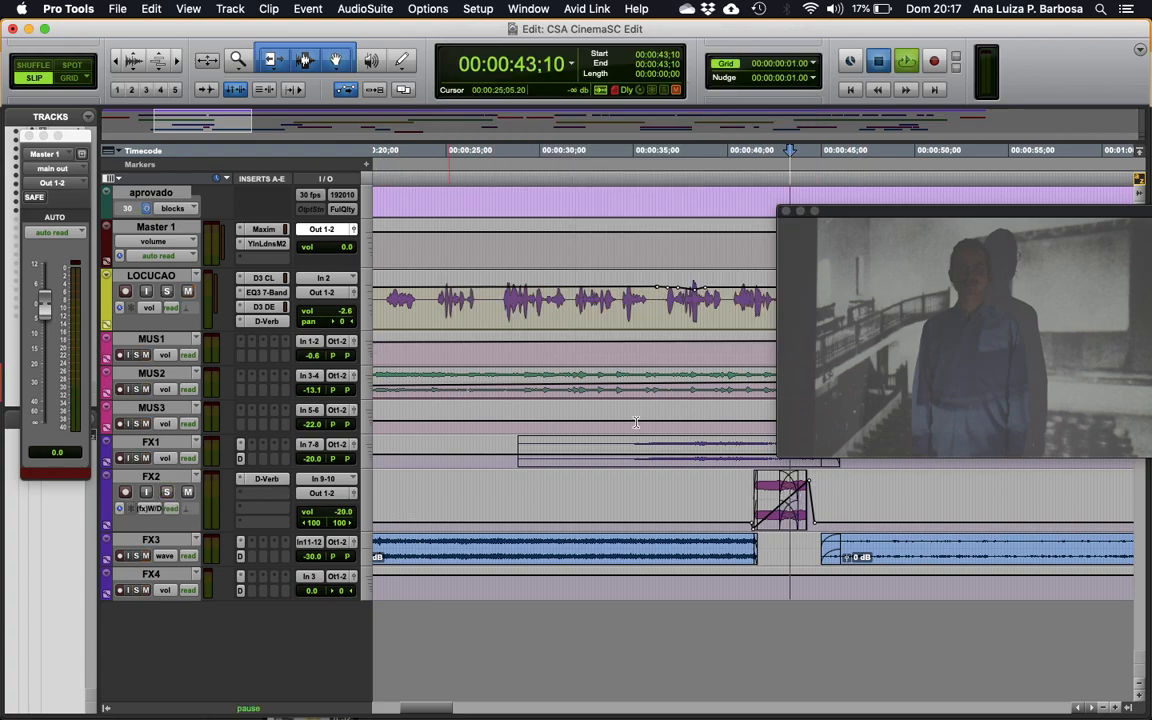